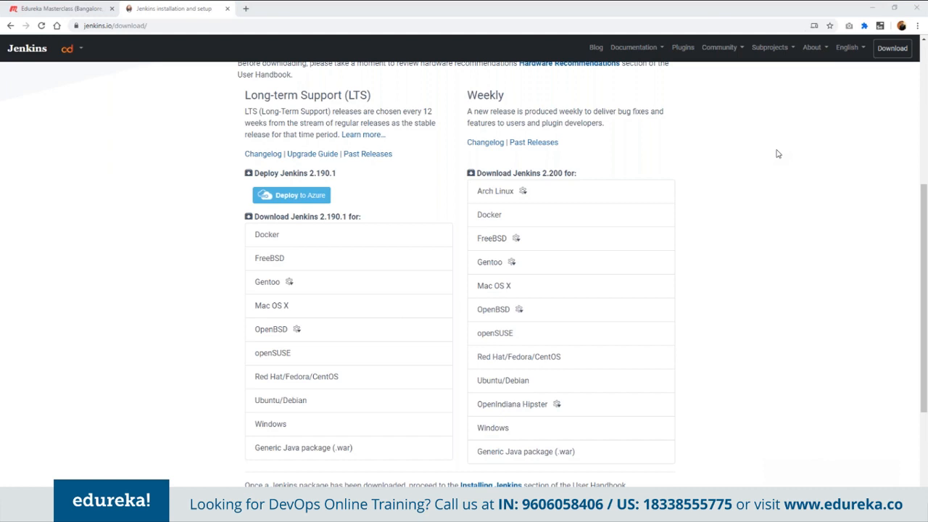
# - Open the local Jenkins server at localhost:8080 in place of the Jenkins download page
pyautogui.moveTo(529, 261)
pyautogui.click(227, 23)
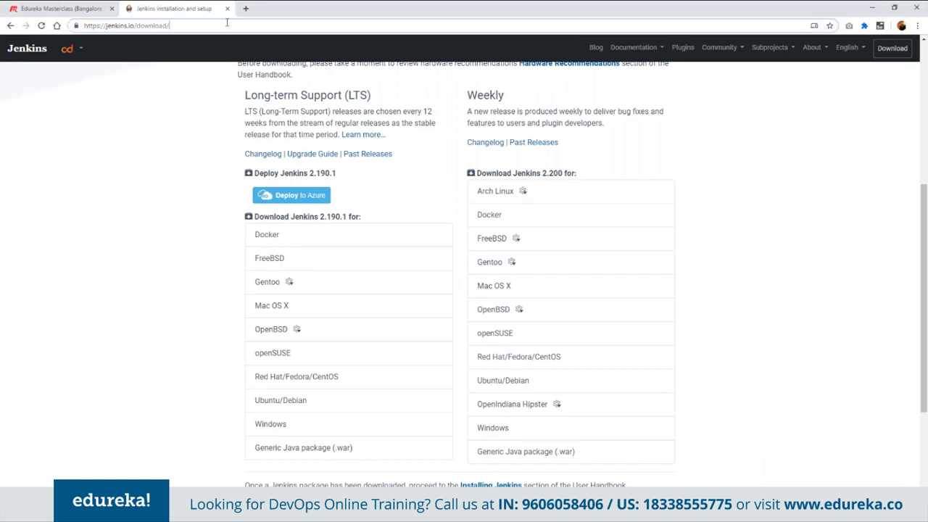
pyautogui.hotkey('ctrl', 'a')
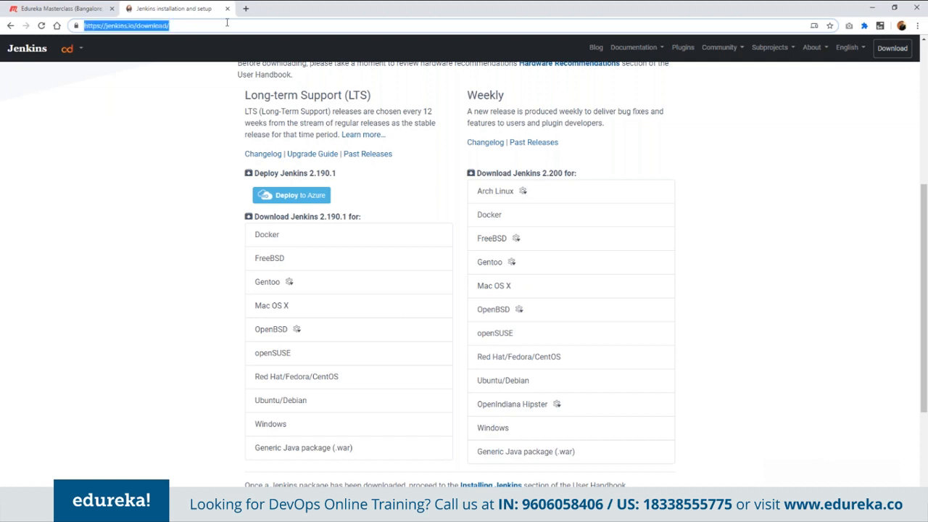
pyautogui.write('l')
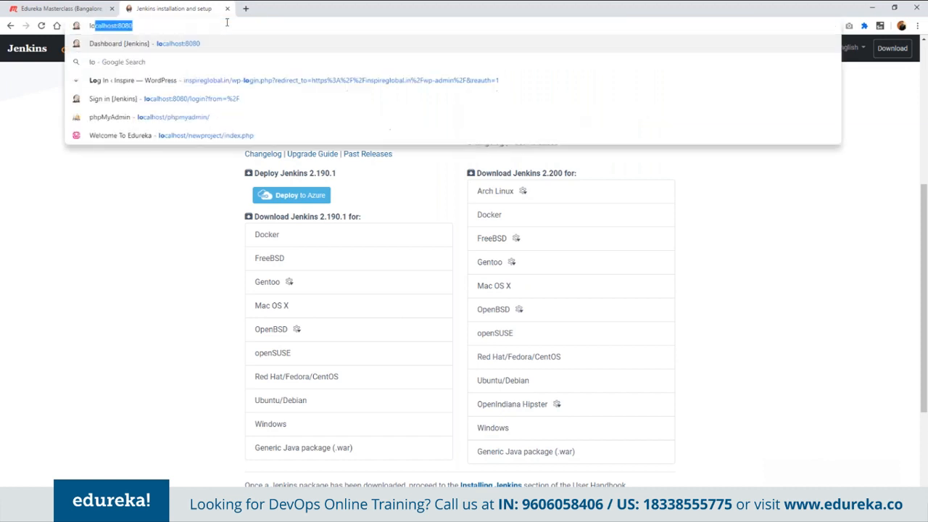
pyautogui.write('o')
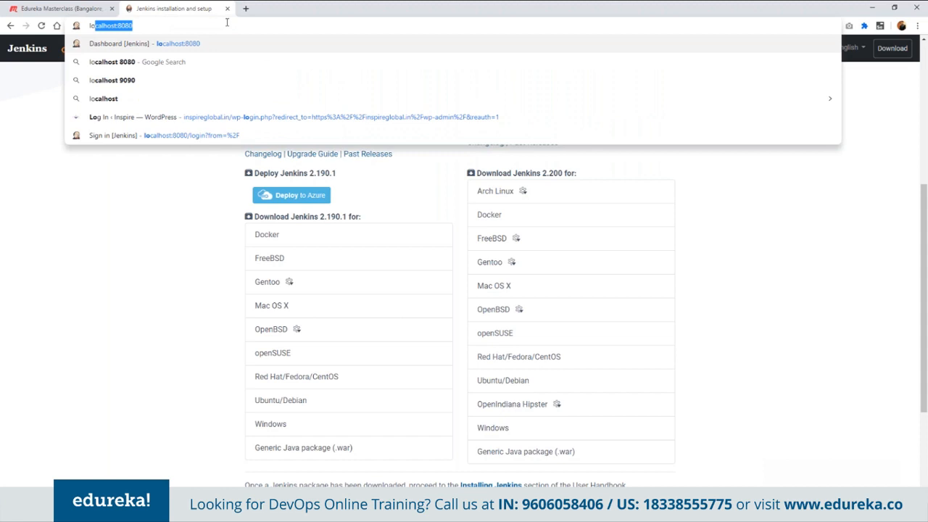
pyautogui.press('Right')
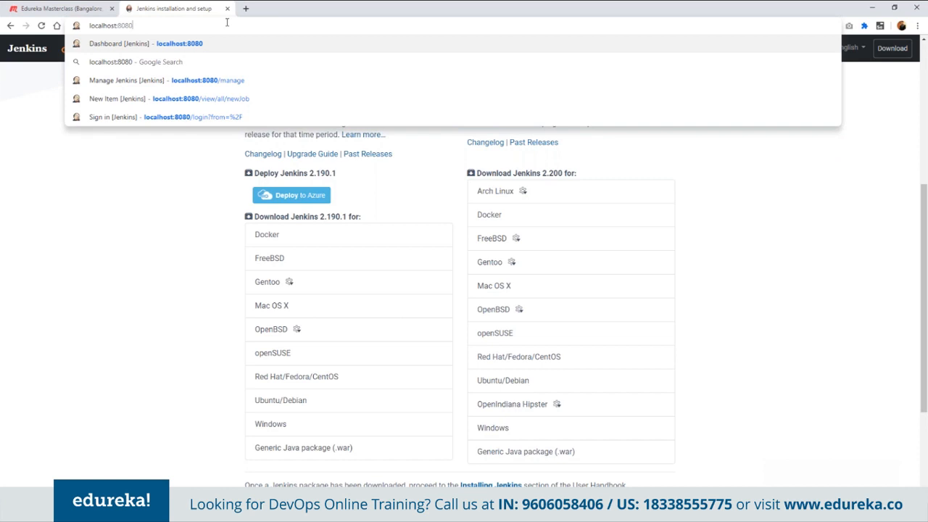
pyautogui.press('Return')
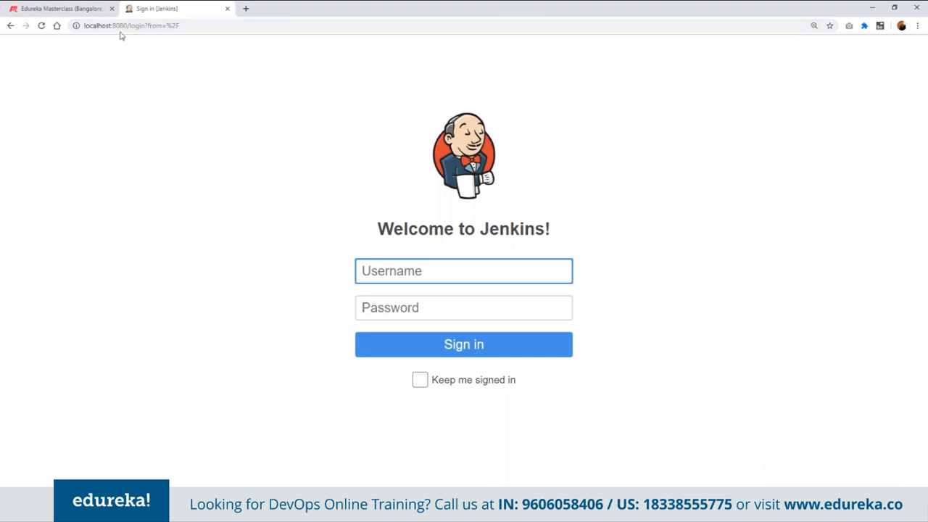
# - Sign in to Jenkins by entering the account username and password
pyautogui.click(419, 270)
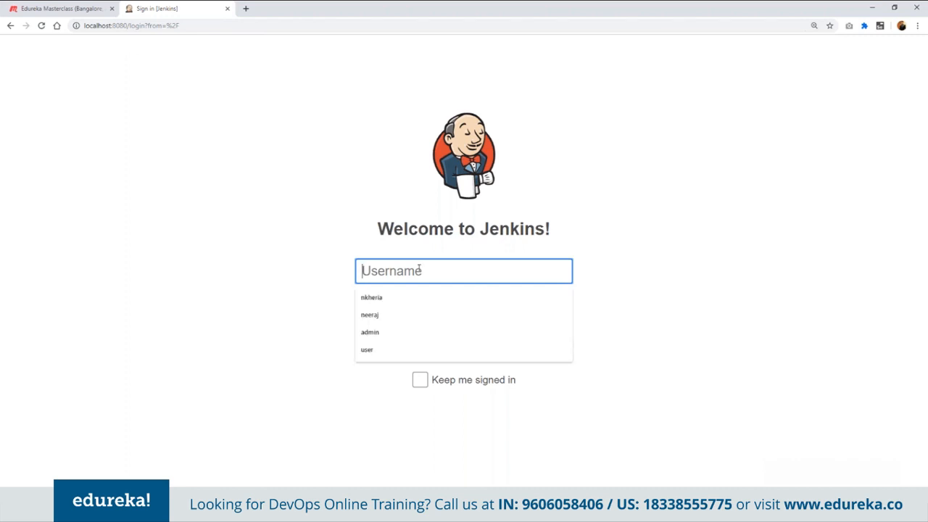
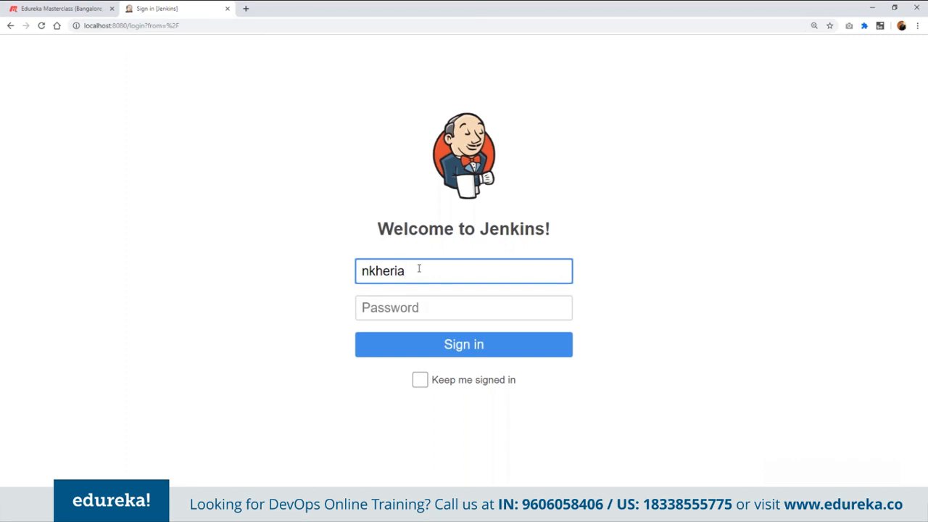
pyautogui.press('Tab')
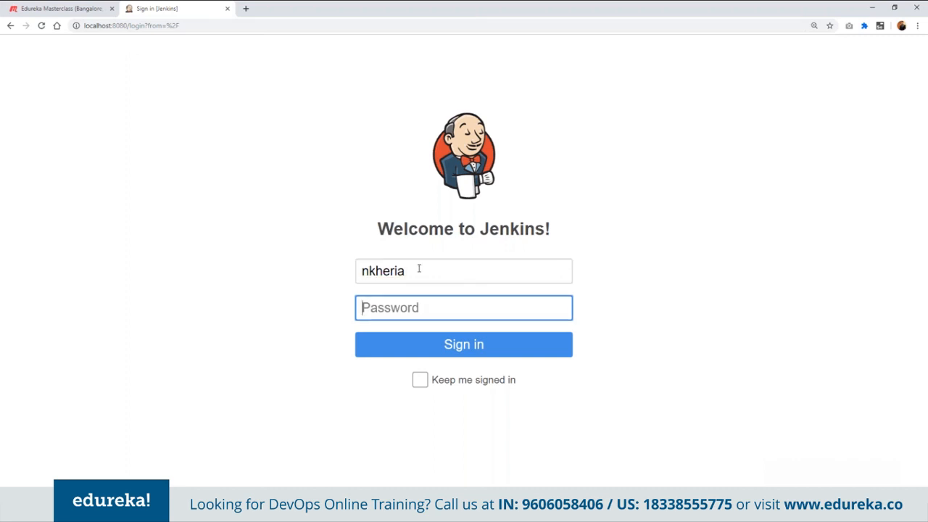
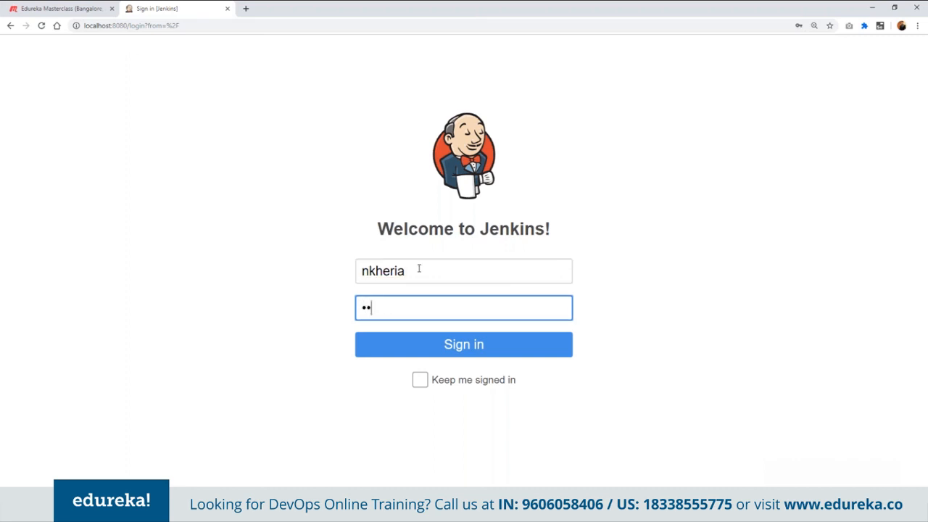
pyautogui.press('Return')
pyautogui.hotkey('ctrl', '-')
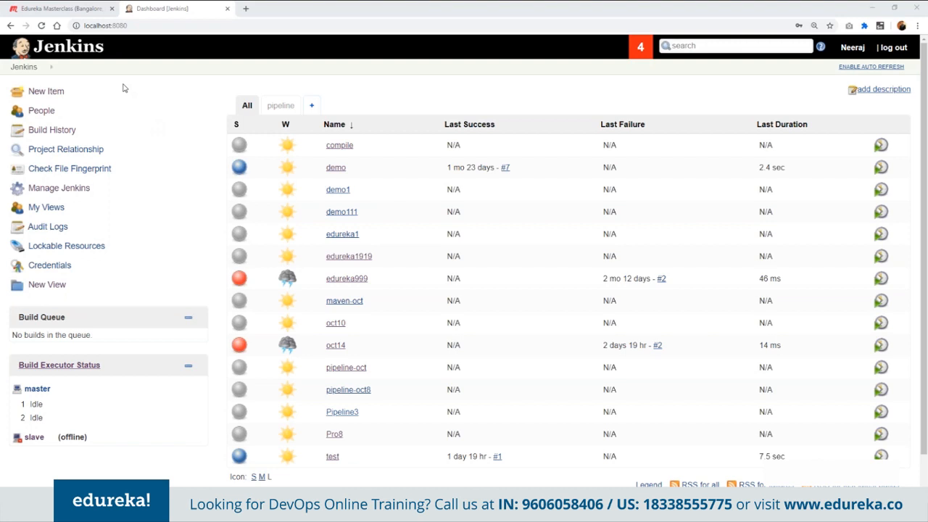
# - Create a new Freestyle project named edureka-oct
pyautogui.click(41, 93)
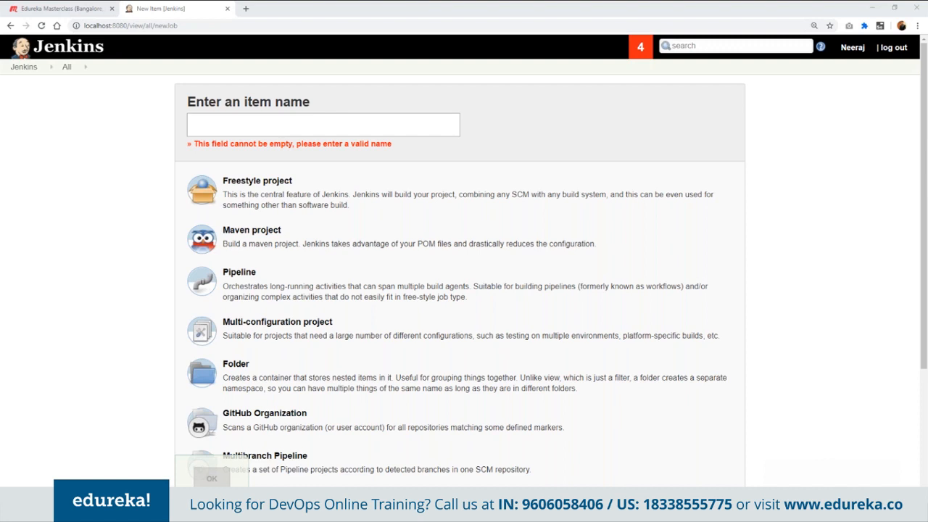
pyautogui.write('edu')
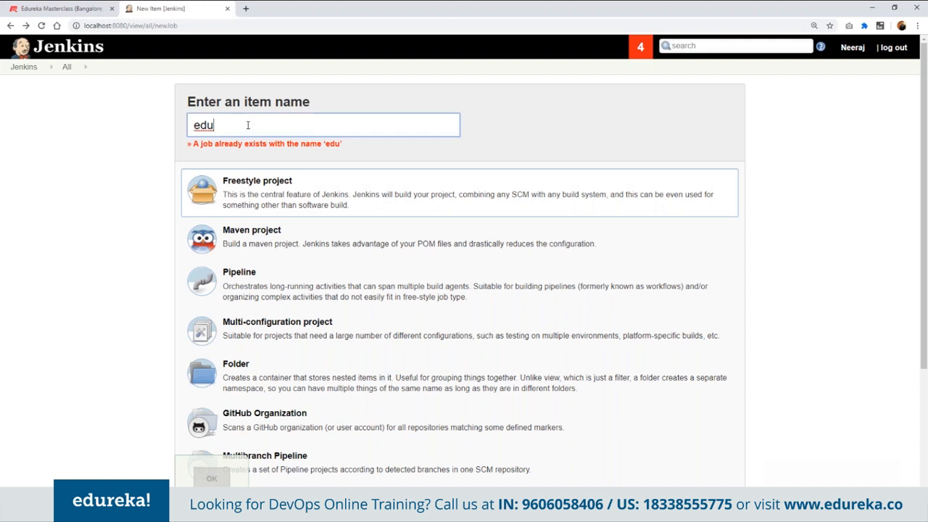
pyautogui.write('reka-')
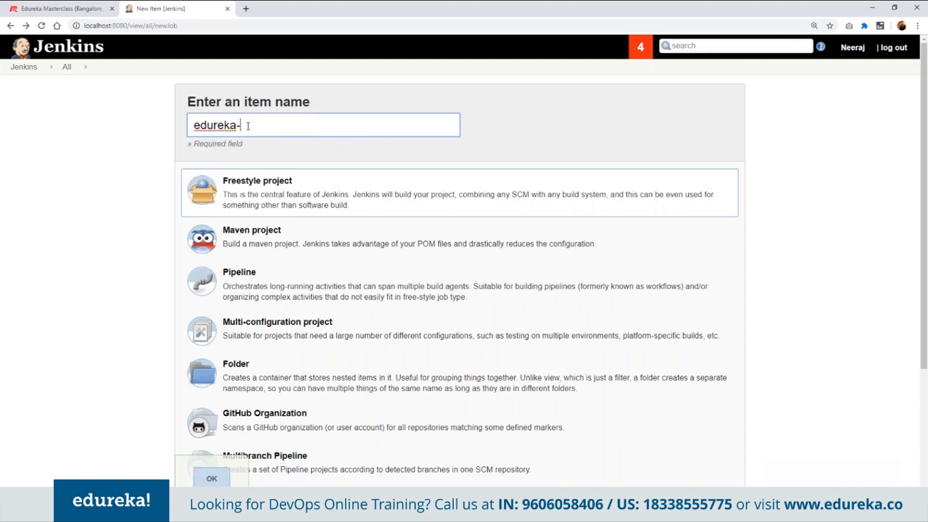
pyautogui.write('oct')
pyautogui.click(234, 190)
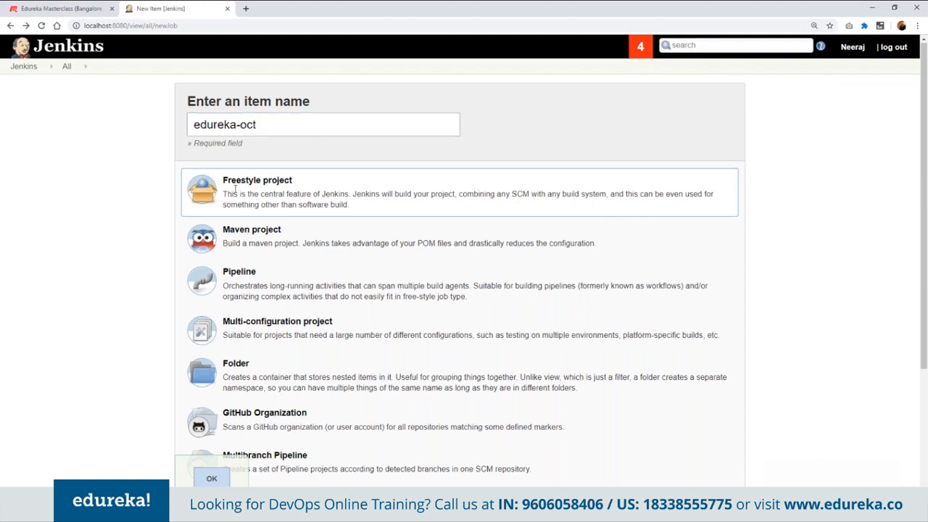
pyautogui.scroll(-3, 234, 190)
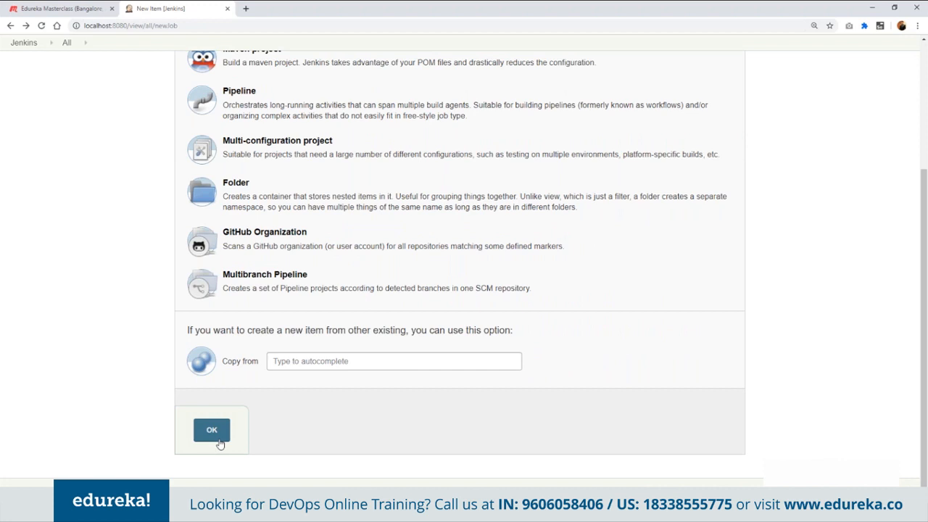
pyautogui.click(218, 438)
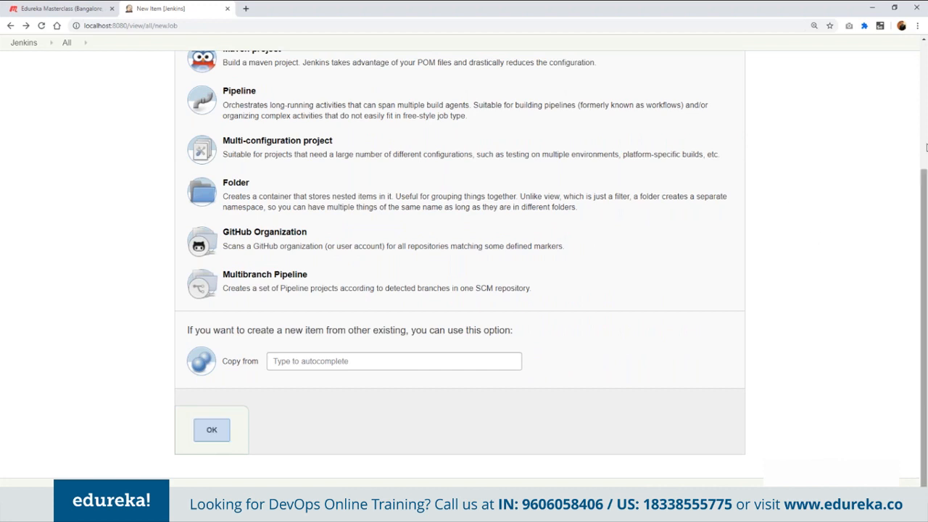
pyautogui.scroll(3, 232, 247)
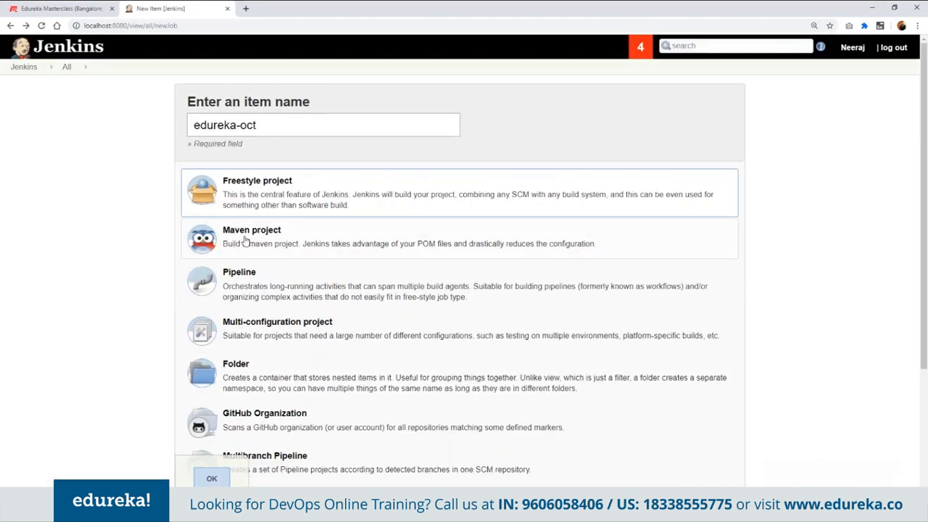
pyautogui.scroll(-3, 267, 203)
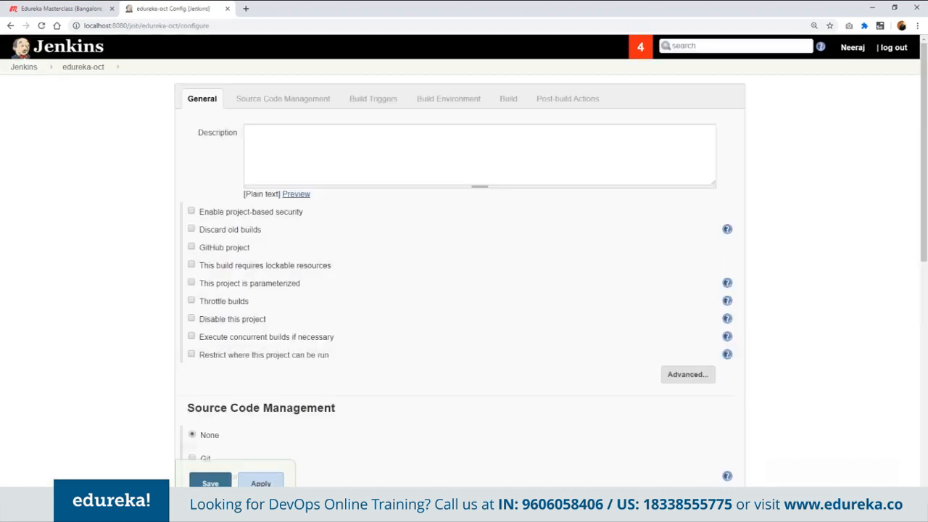
# - Enter "Dummy Project" as the description of the edureka-oct job
pyautogui.click(314, 136)
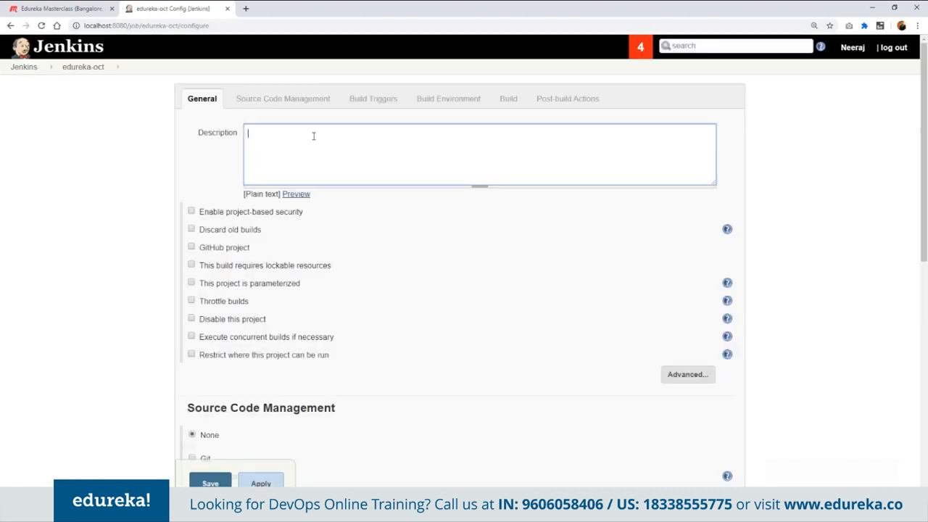
pyautogui.write('Dummy Project')
pyautogui.click(221, 249)
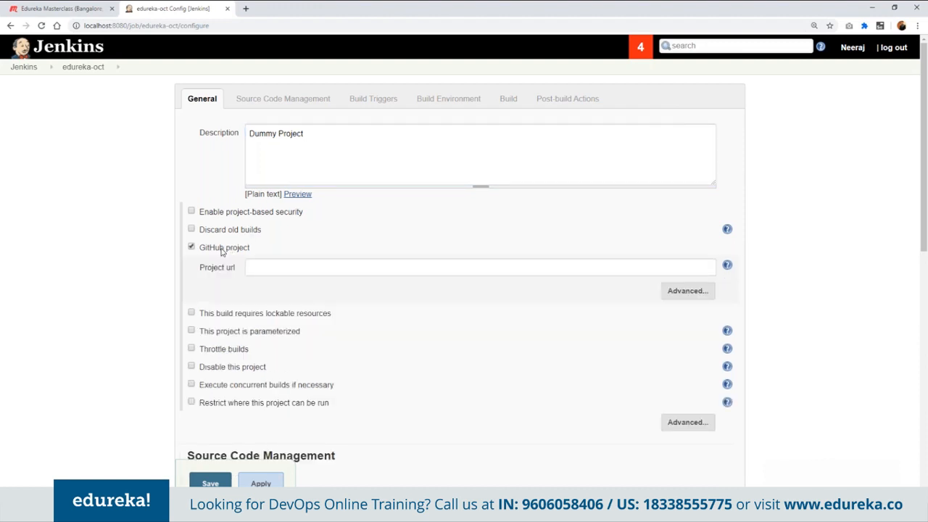
pyautogui.click(307, 269)
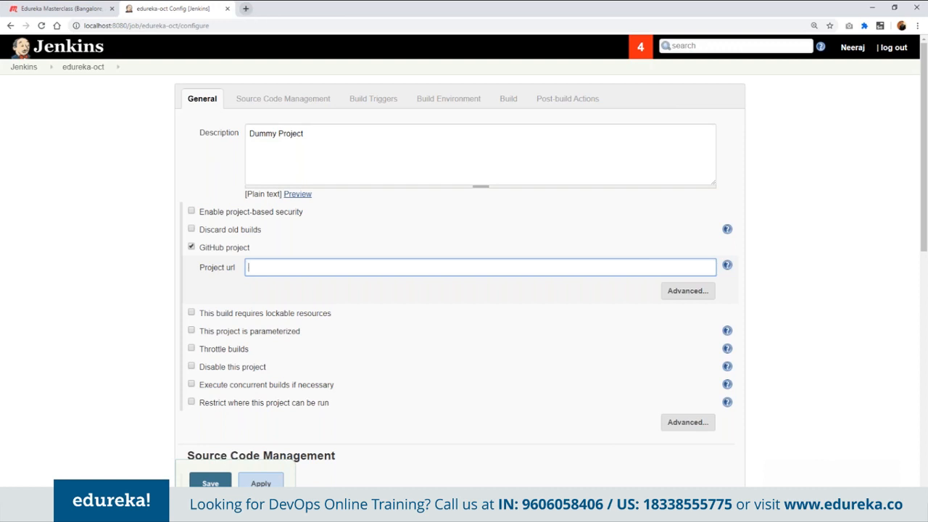
pyautogui.click(190, 248)
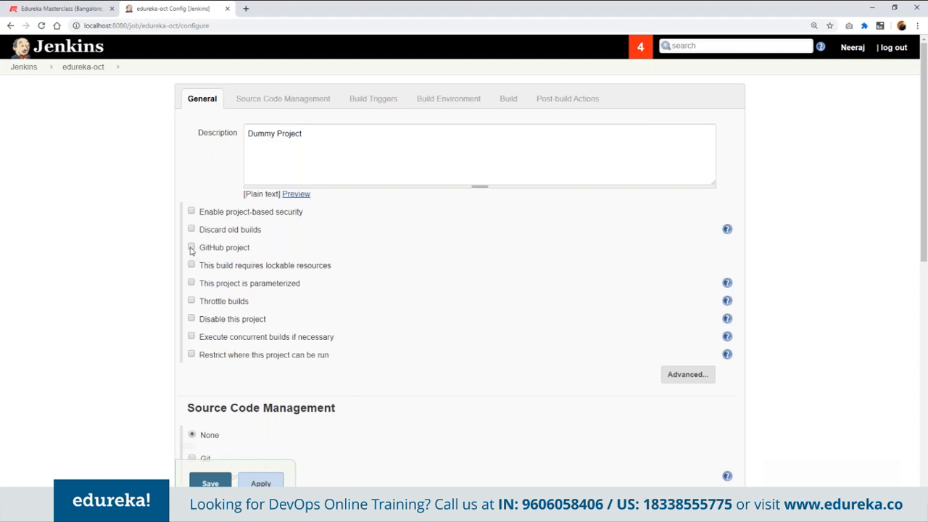
# - Set the job's source code management to Git and activate the repository URL entry
pyautogui.scroll(-3, 190, 251)
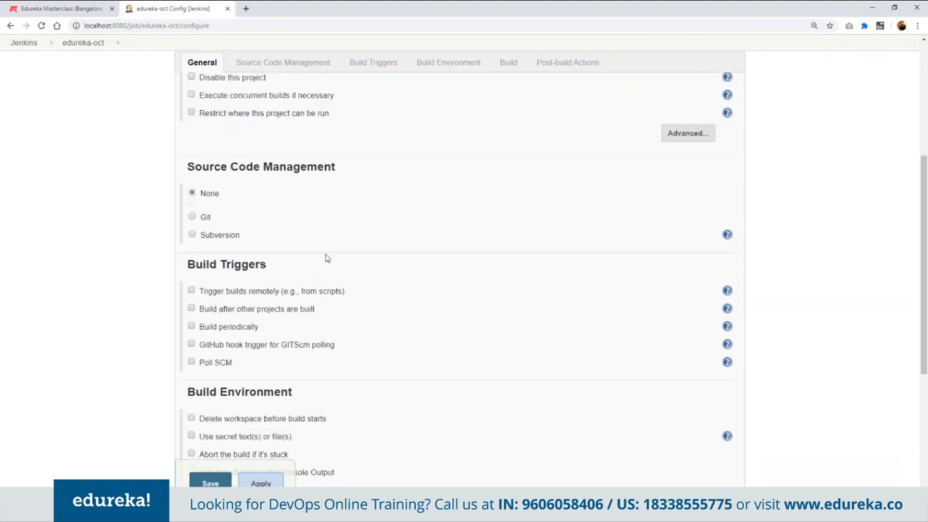
pyautogui.click(263, 63)
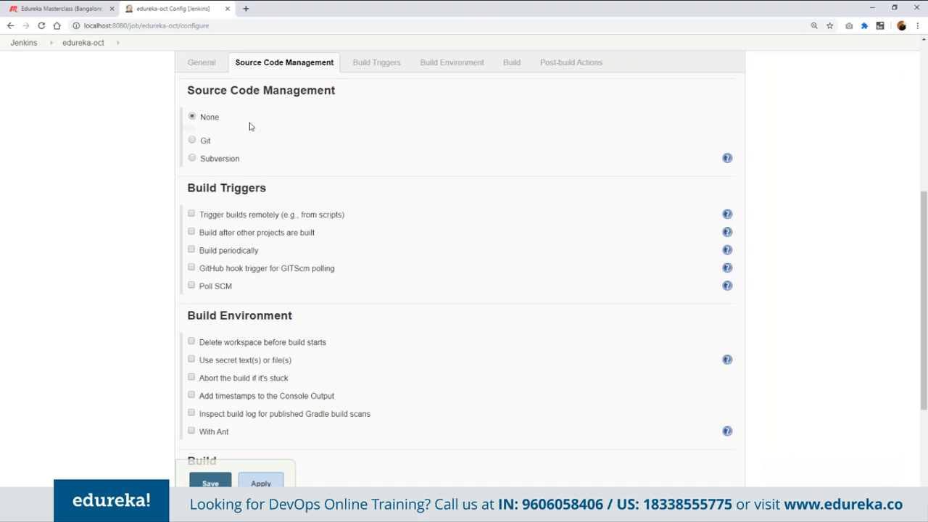
pyautogui.click(192, 140)
pyautogui.click(403, 177)
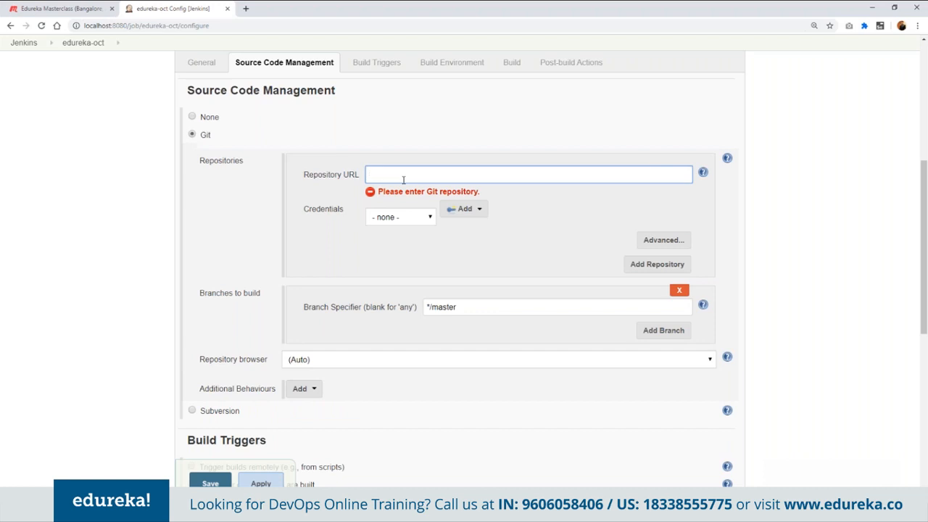
# - Open github.com in a separate browser tab
pyautogui.click(245, 9)
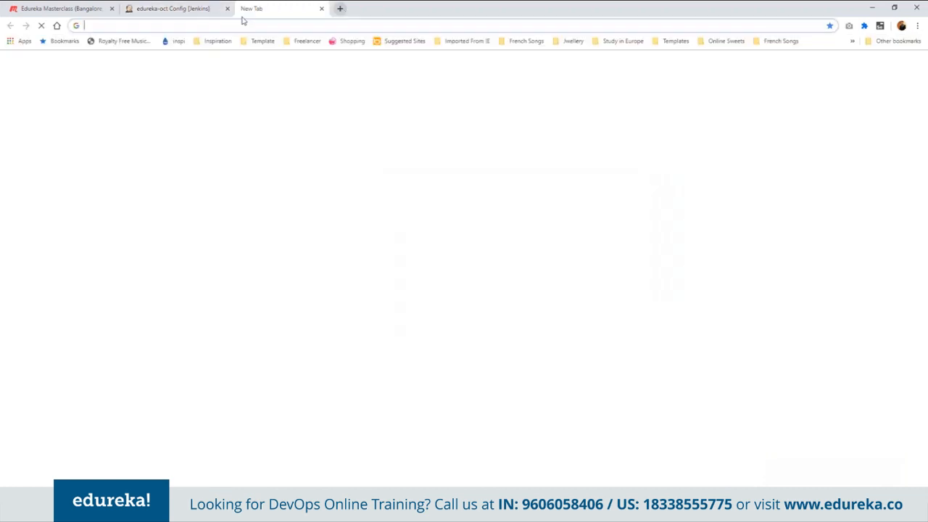
pyautogui.write('ed')
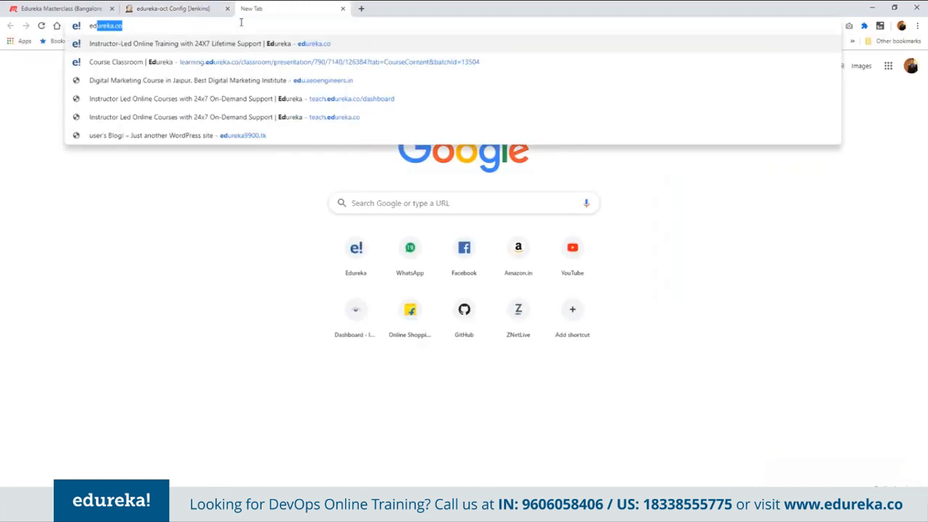
pyautogui.press('BackSpace')
pyautogui.press('BackSpace')
pyautogui.press('BackSpace')
pyautogui.write('git')
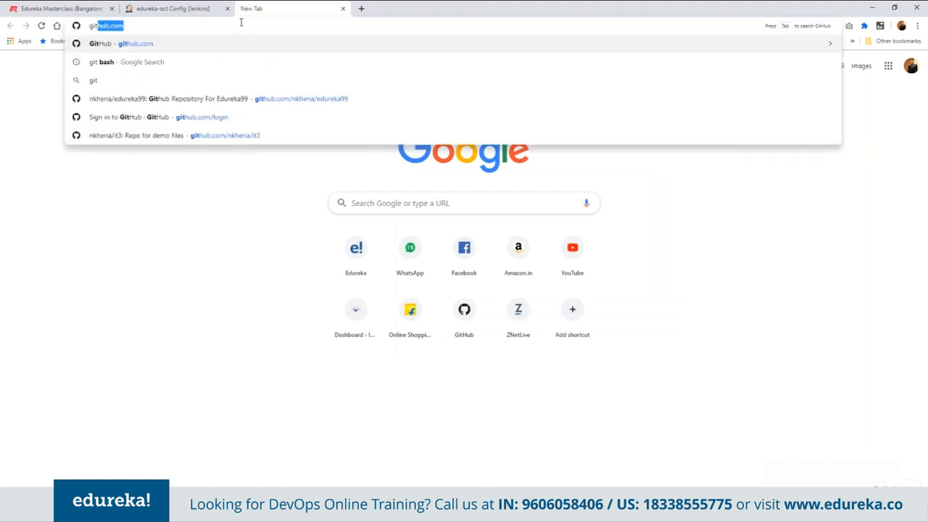
pyautogui.write('hu')
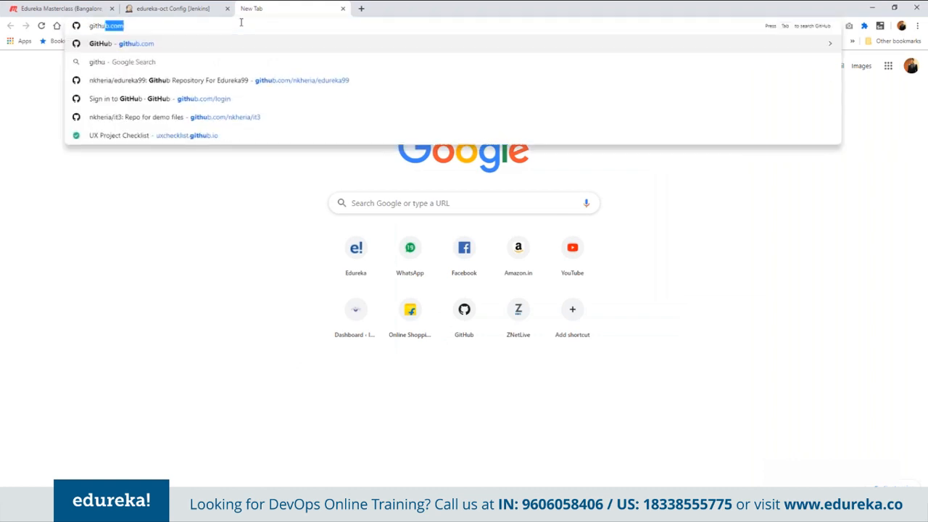
pyautogui.press('Return')
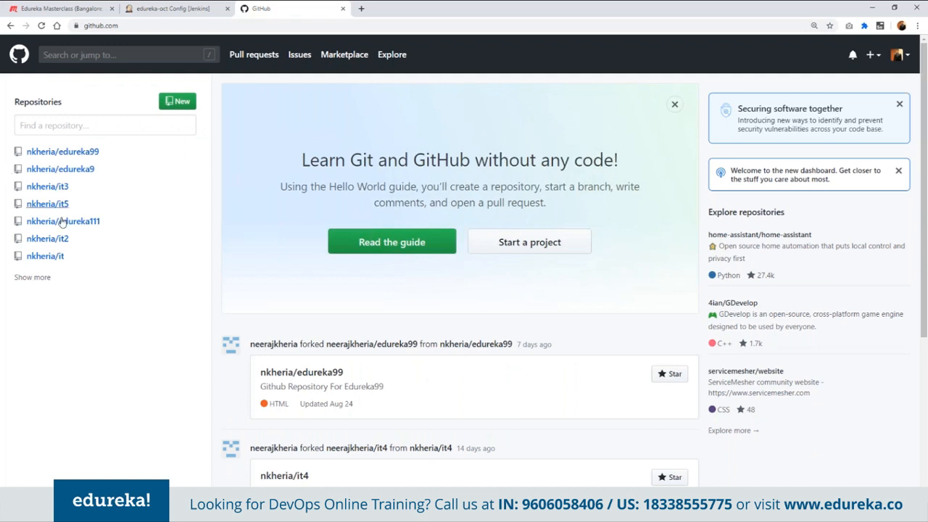
# - Enter the edureka111 repository's GitHub address as the job's Repository URL and select the first stored credentials of the owning GitHub account
pyautogui.click(86, 224)
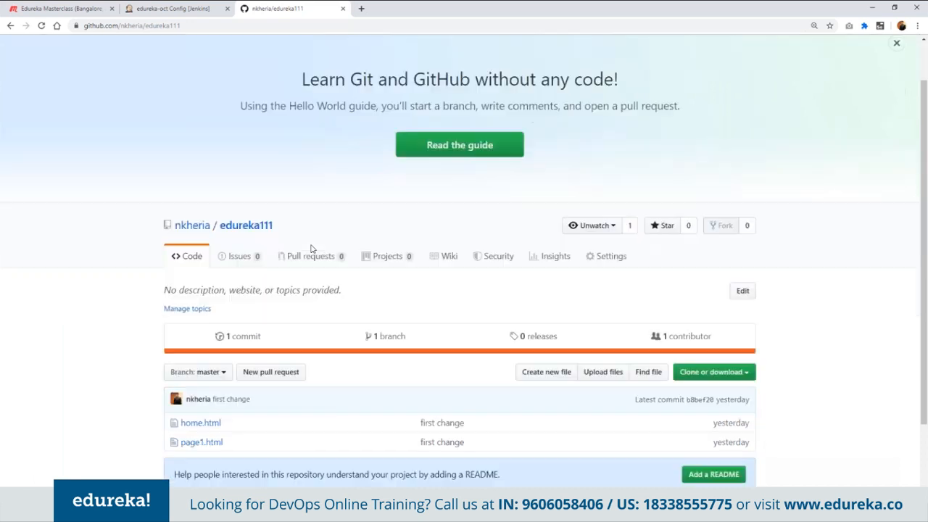
pyautogui.scroll(-2, 310, 249)
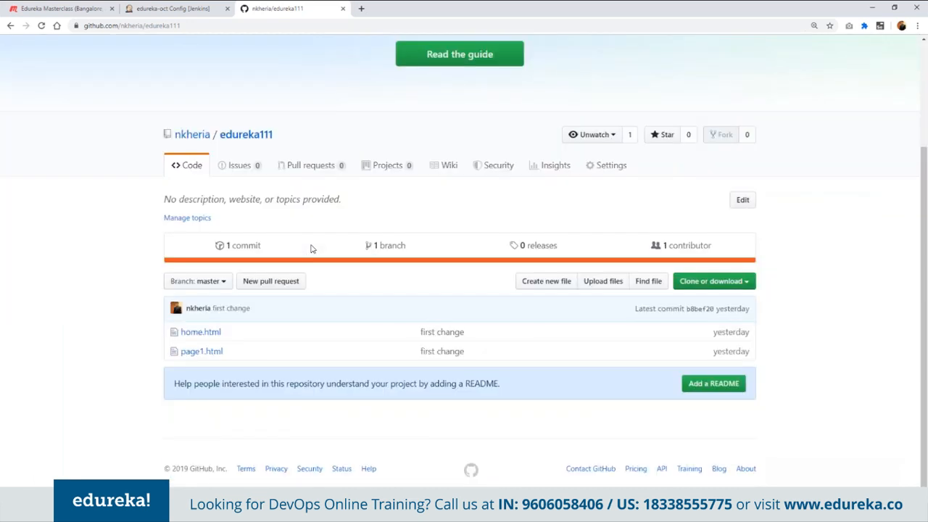
pyautogui.click(269, 28)
pyautogui.hotkey('ctrl', 'c')
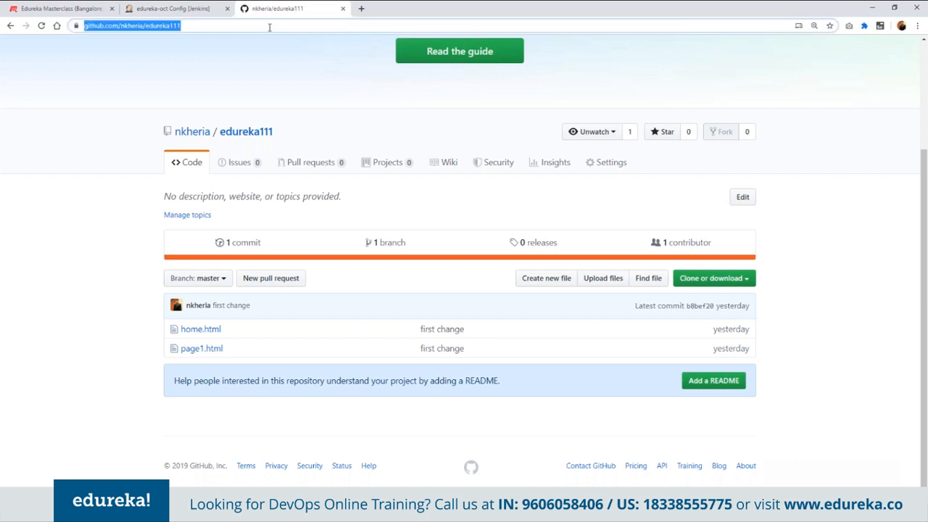
pyautogui.click(182, 9)
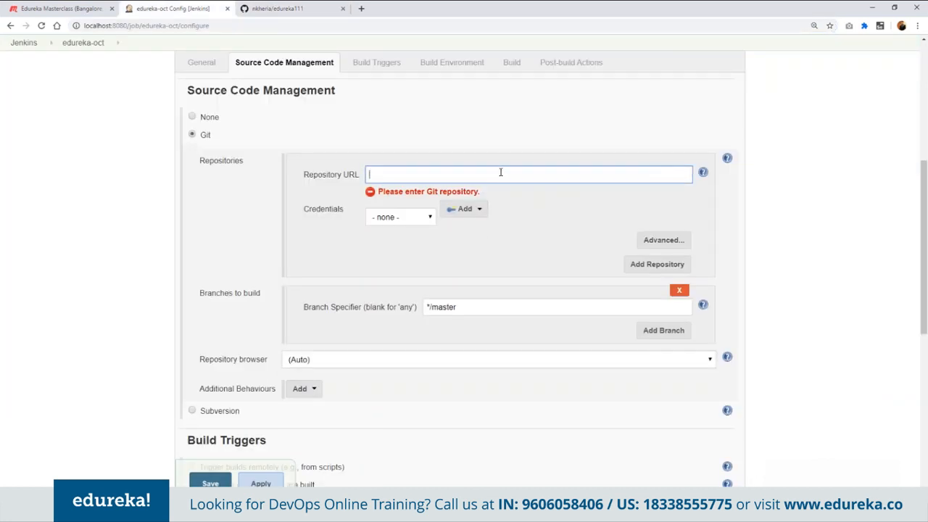
pyautogui.hotkey('ctrl', 'v')
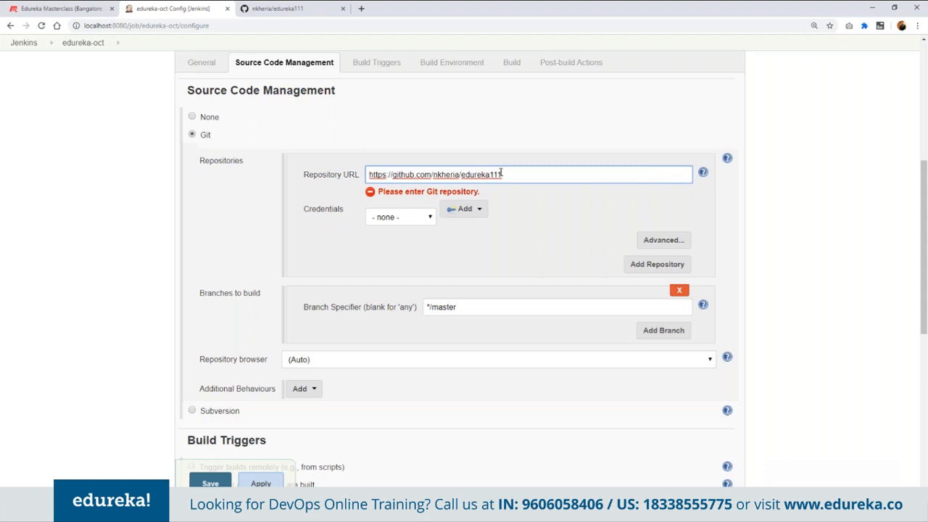
pyautogui.click(420, 222)
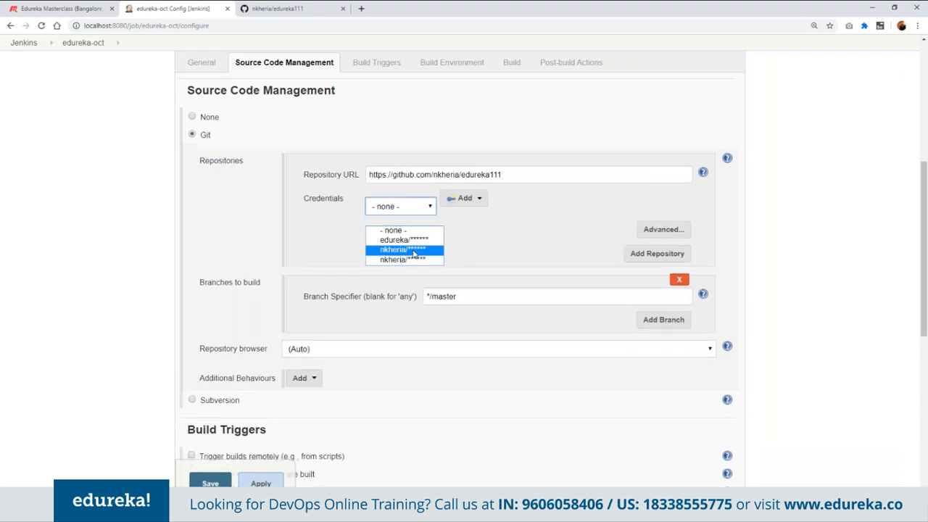
pyautogui.click(414, 250)
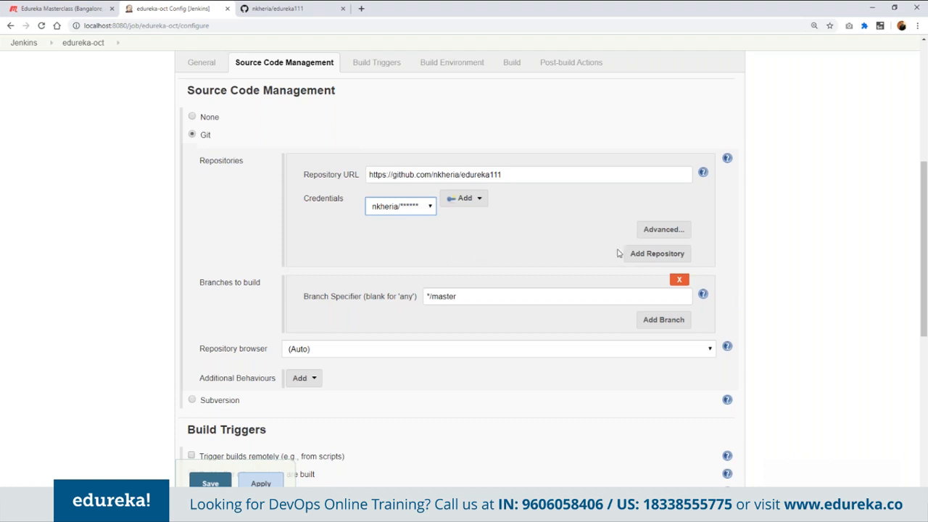
# - Add a second repository entry to the job and copy the edureka9 repository's address from GitHub
pyautogui.click(644, 253)
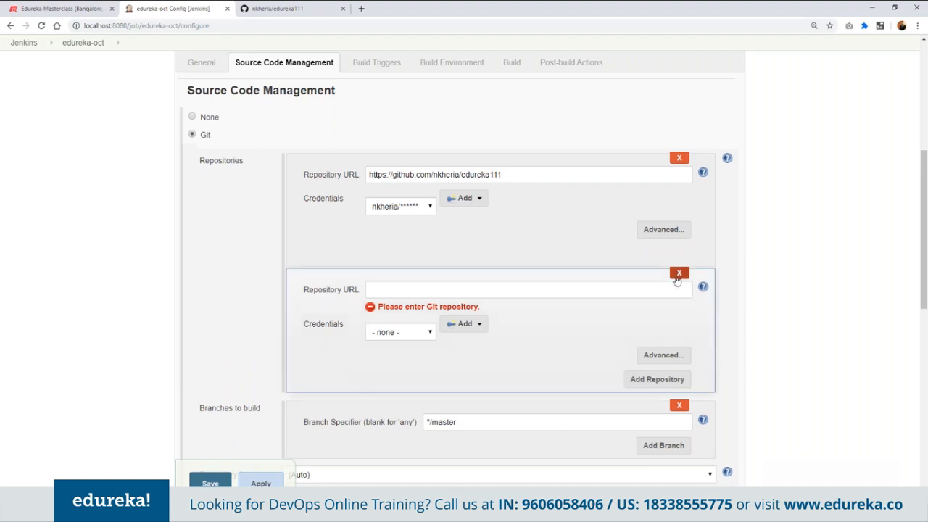
pyautogui.click(276, 9)
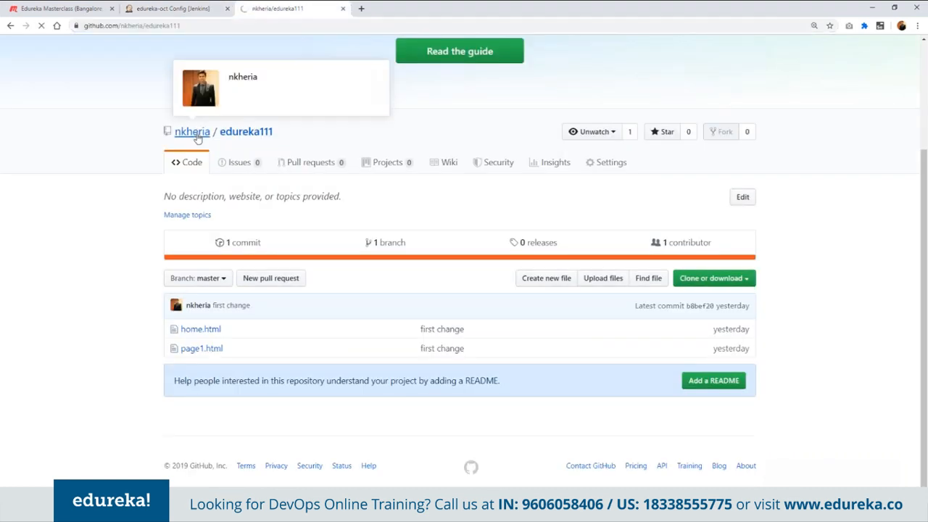
pyautogui.click(193, 133)
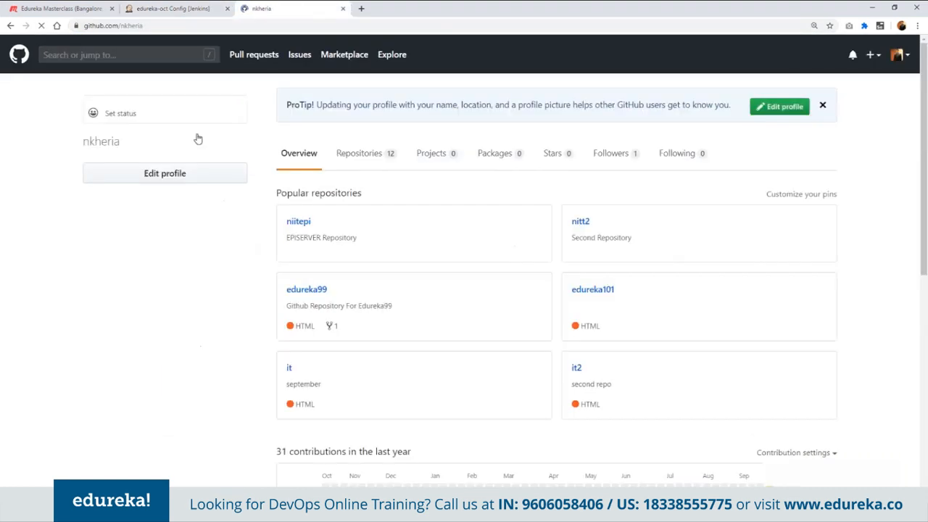
pyautogui.click(10, 26)
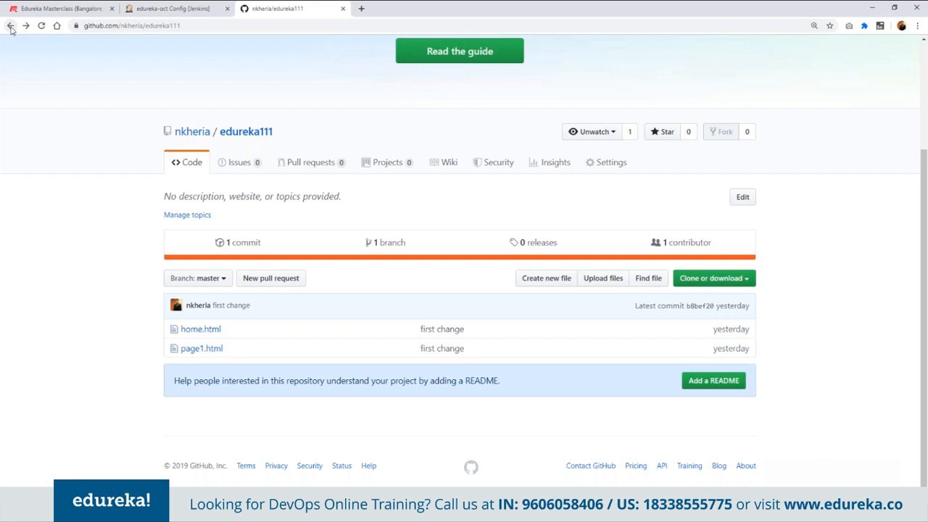
pyautogui.click(10, 26)
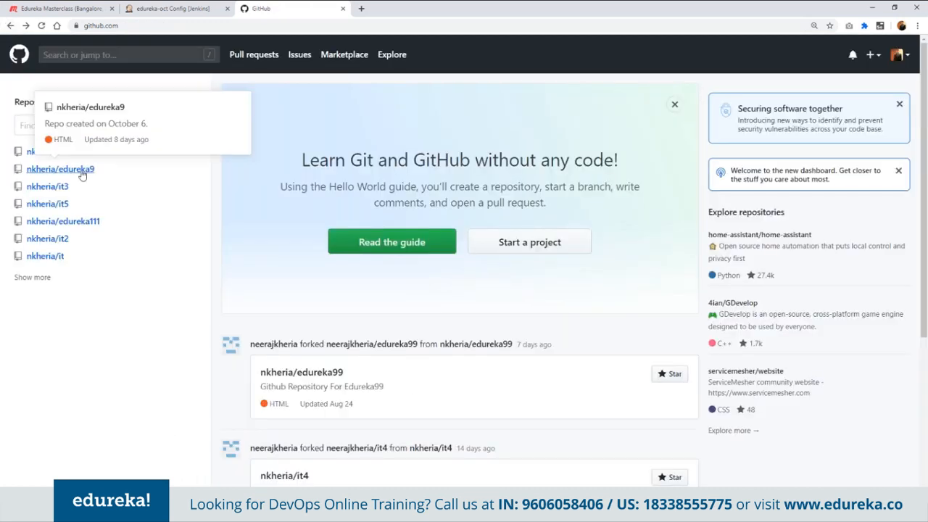
pyautogui.click(82, 172)
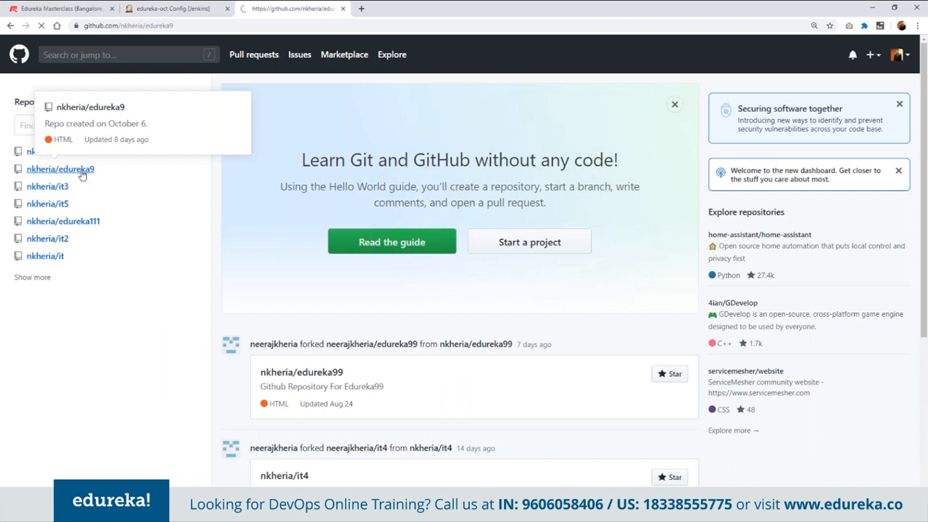
pyautogui.click(182, 26)
pyautogui.hotkey('ctrl', 'c')
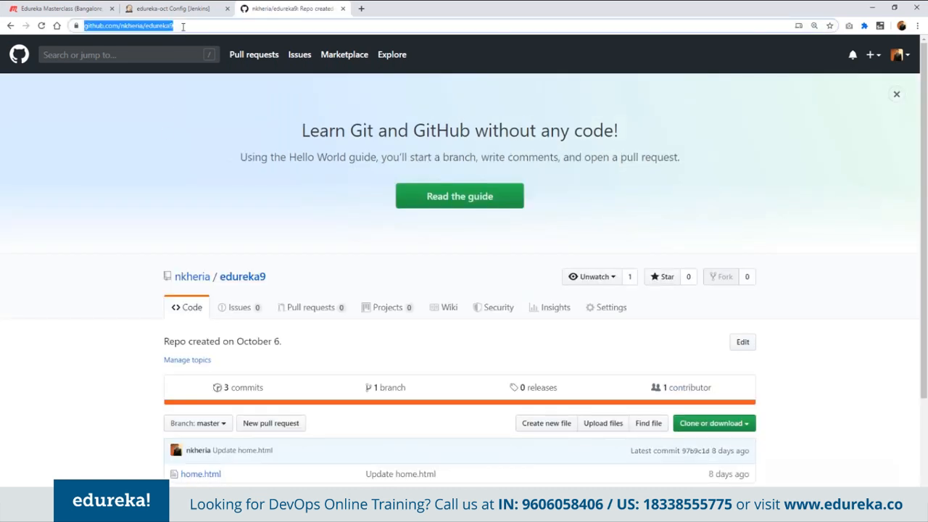
# - Enter the copied edureka9 address as the second Repository URL in the Jenkins job and select the same GitHub account credentials
pyautogui.click(174, 9)
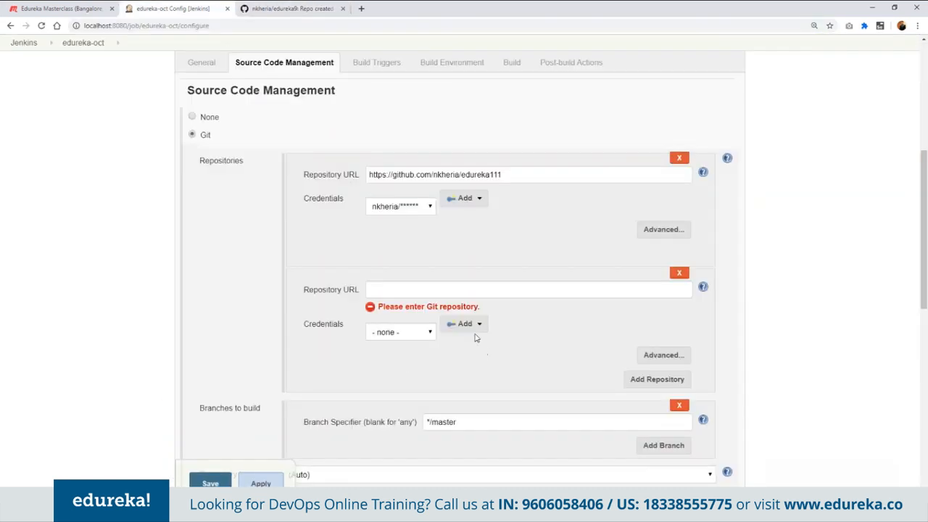
pyautogui.click(466, 289)
pyautogui.hotkey('ctrl', 'v')
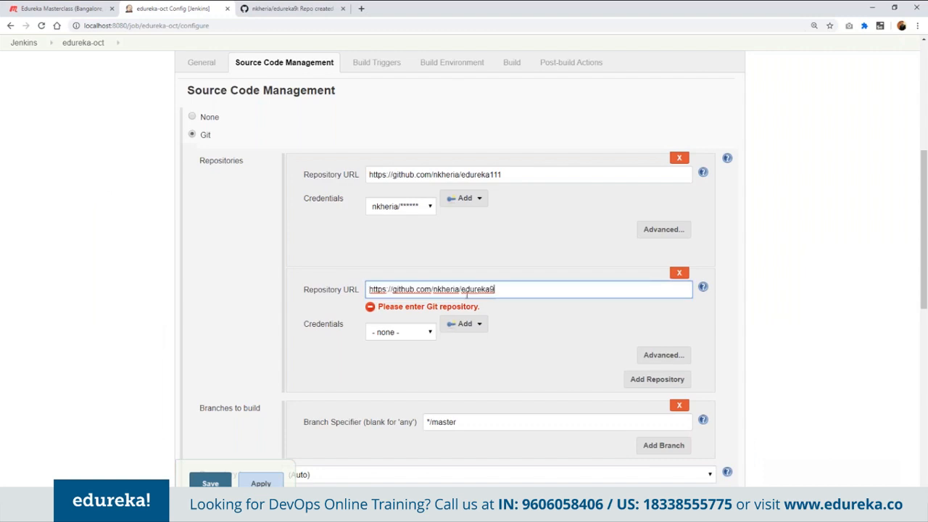
pyautogui.click(400, 332)
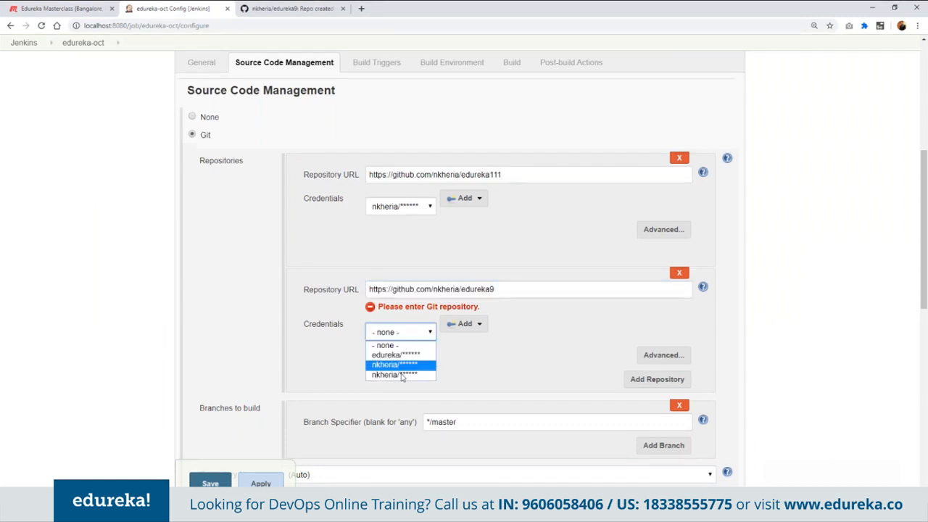
pyautogui.click(399, 367)
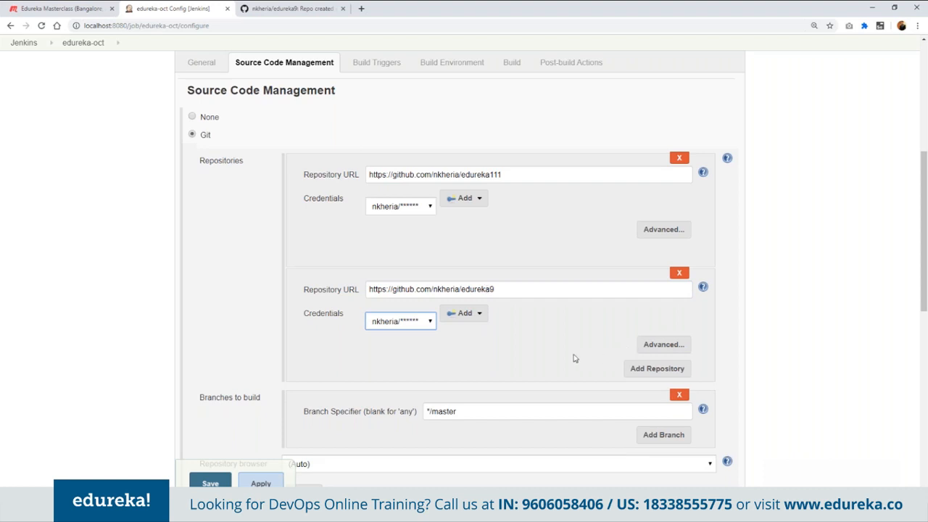
# - Try replacing master with a fix branch in the branch specifier, and undo the edit
pyautogui.scroll(-1, 574, 358)
pyautogui.scroll(-2, 574, 358)
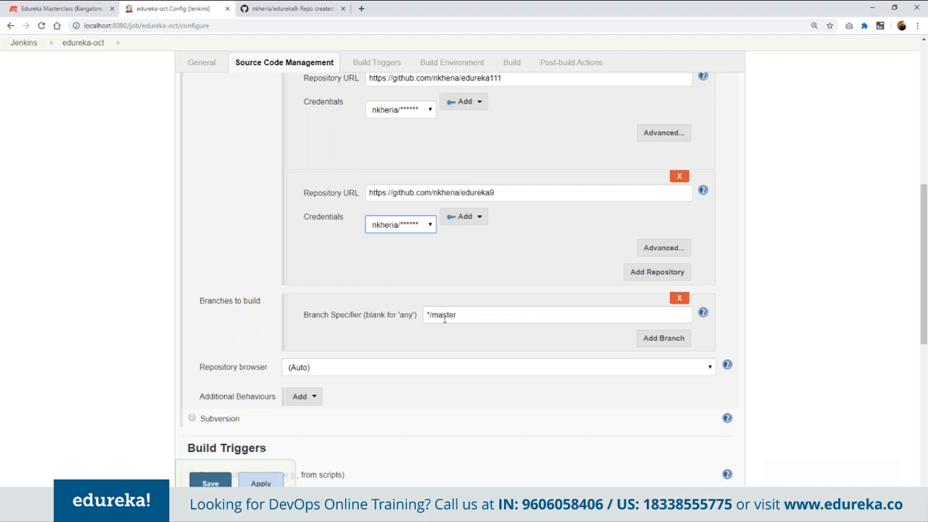
pyautogui.moveTo(428, 316); pyautogui.dragTo(484, 319)
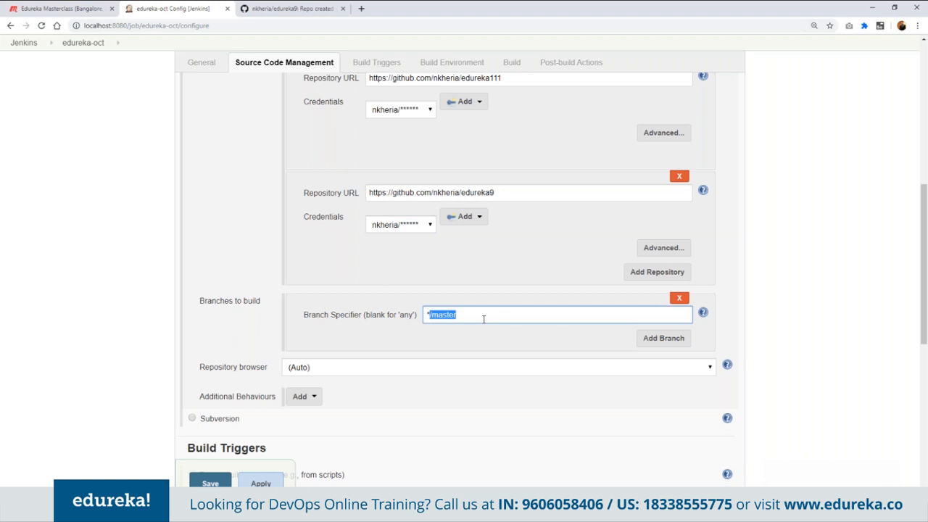
pyautogui.write('*/fix')
pyautogui.hotkey('ctrl', 'z')
pyautogui.hotkey('ctrl', 'z')
pyautogui.click(919, 93)
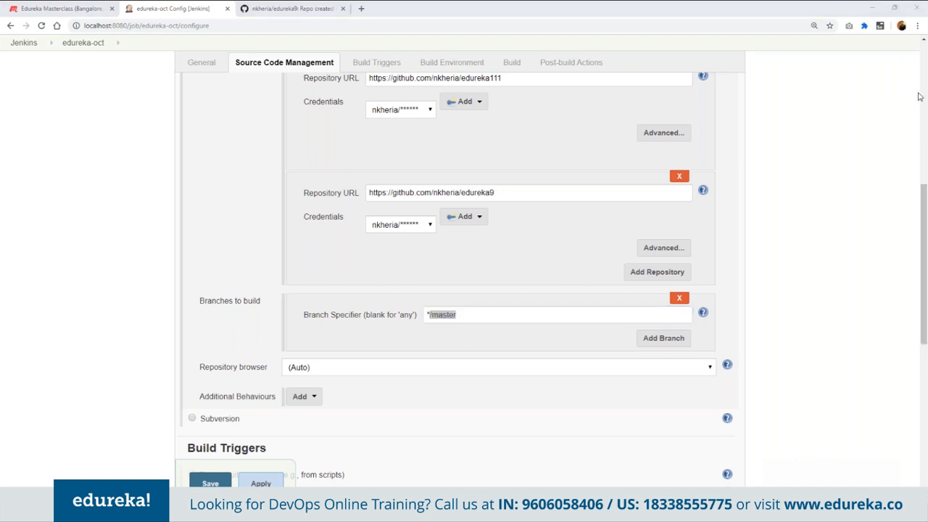
# - Review the repository browser options available for the job's Git source
pyautogui.click(340, 162)
pyautogui.click(367, 370)
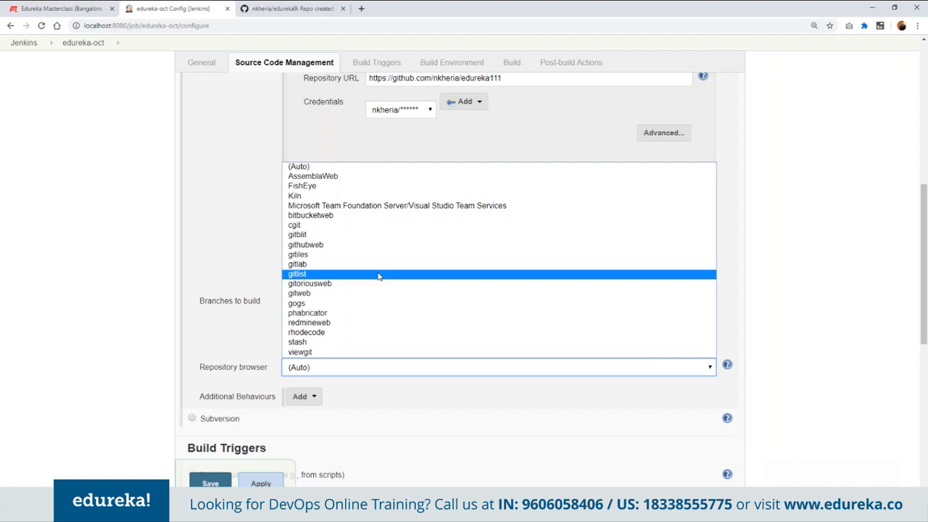
pyautogui.click(408, 92)
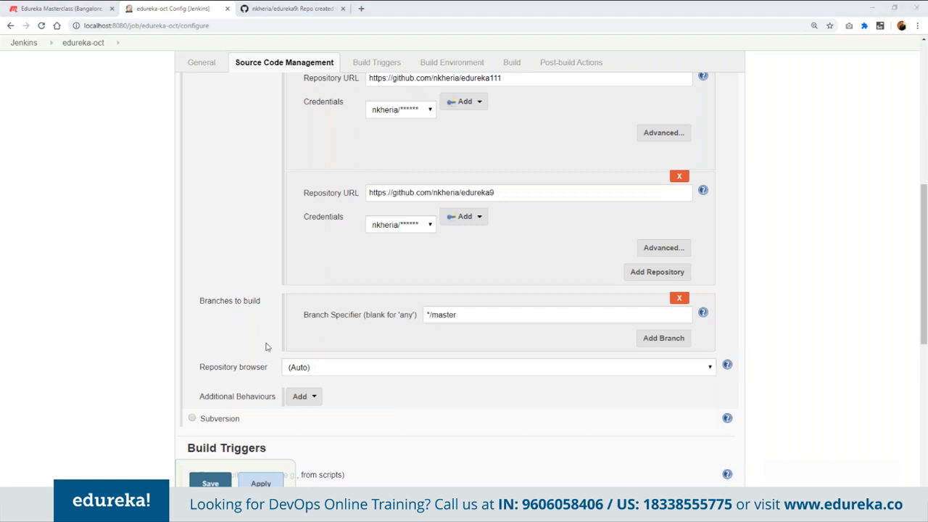
# - Enable the Build periodically trigger for the edureka-oct job
pyautogui.scroll(2, 266, 347)
pyautogui.scroll(-3, 265, 346)
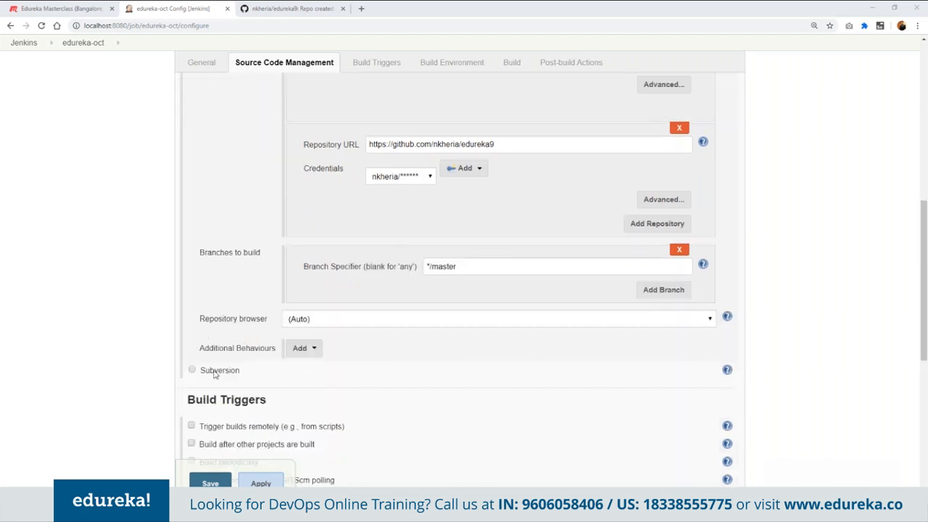
pyautogui.scroll(4, 253, 283)
pyautogui.scroll(-5, 254, 285)
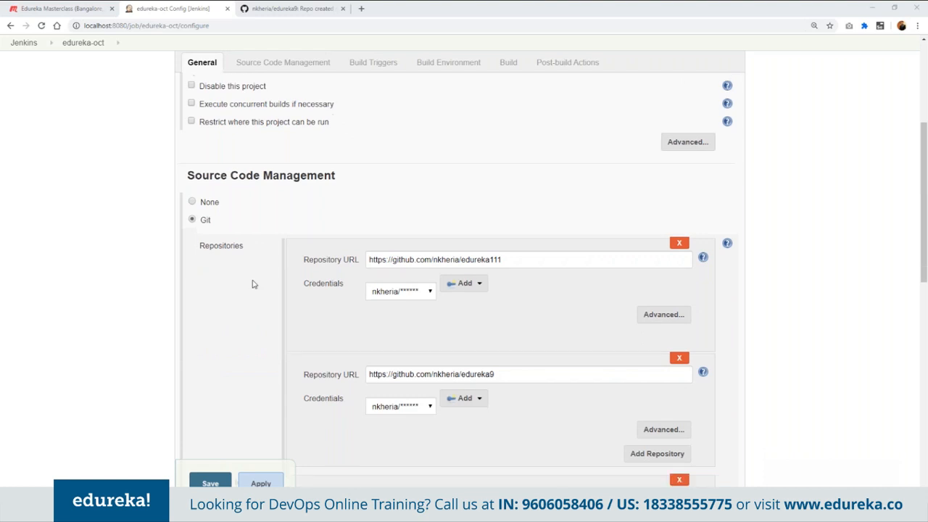
pyautogui.scroll(-1, 253, 284)
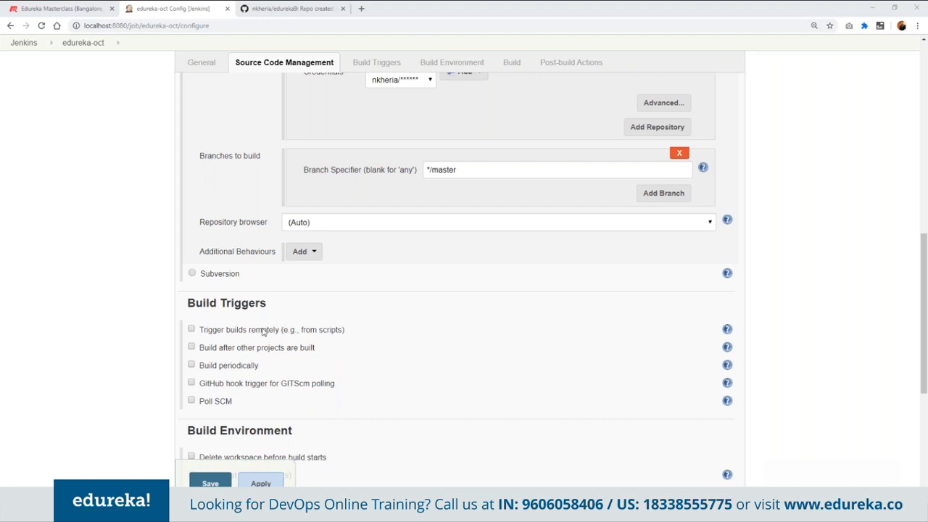
pyautogui.click(250, 367)
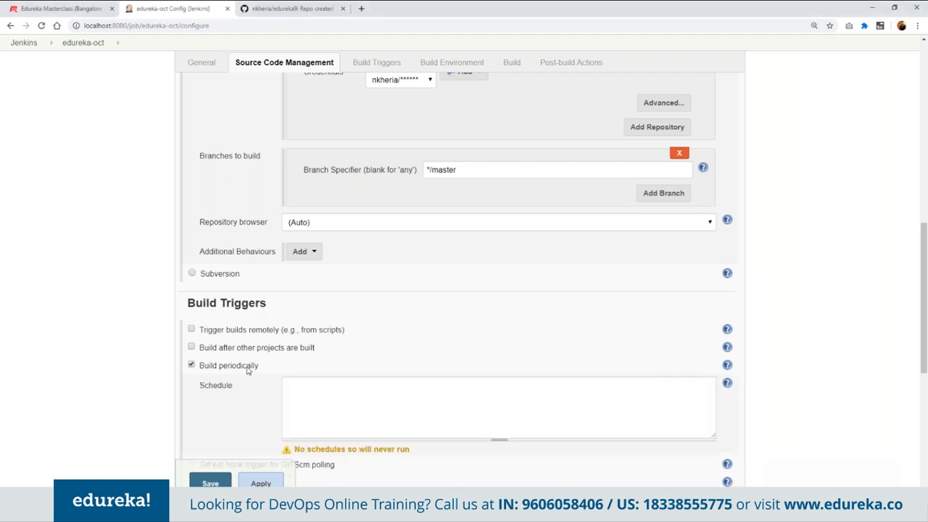
# - Turn off build log inspection for Gradle build scans and enable With Ant in the build environment
pyautogui.scroll(-2, 248, 371)
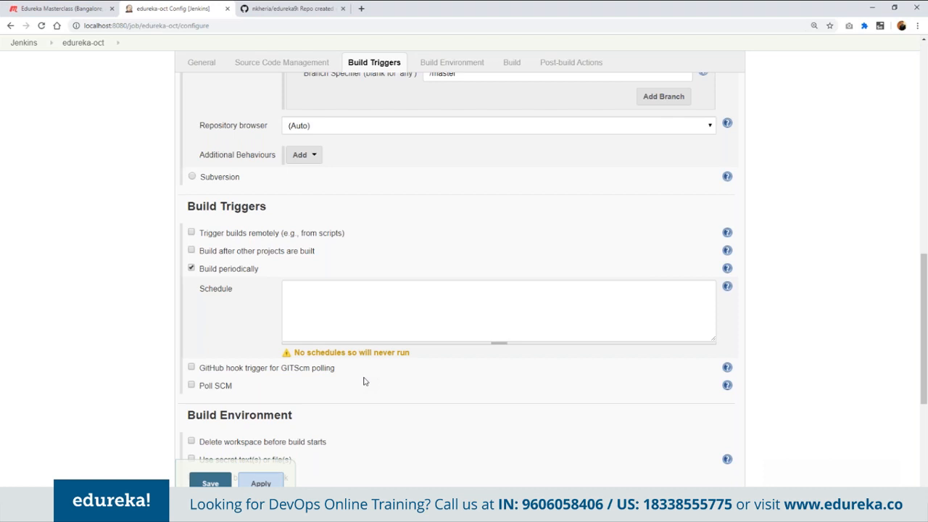
pyautogui.scroll(-3, 364, 381)
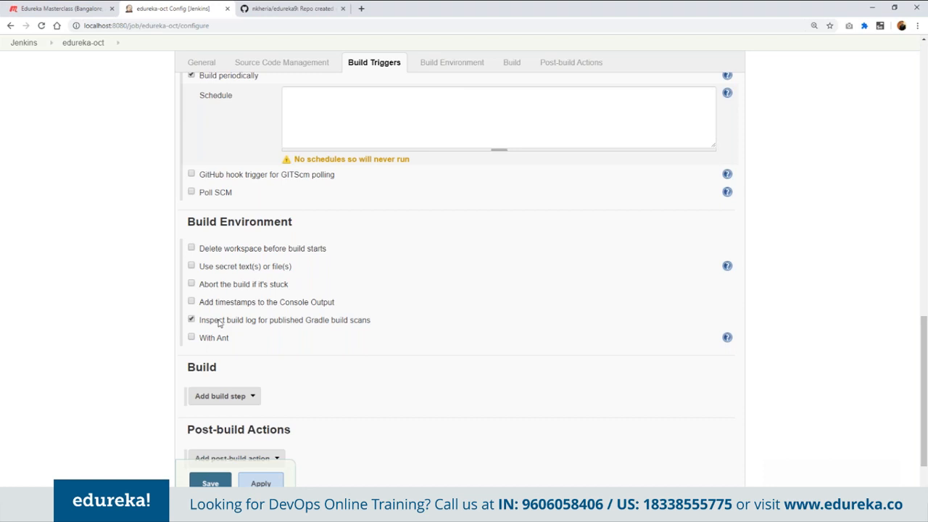
pyautogui.click(214, 340)
# - Add an Invoke Gradle script build step, keeping the Gradle version at (Default)
pyautogui.scroll(-2, 214, 322)
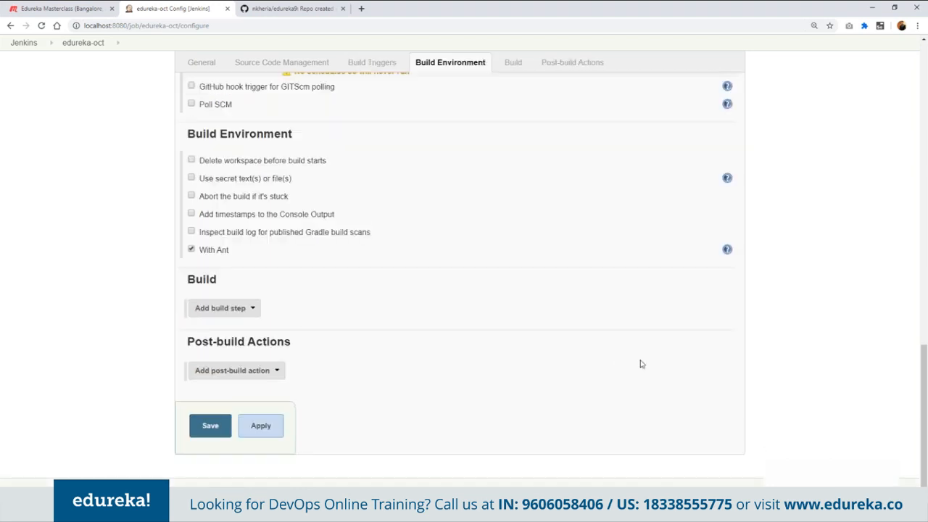
pyautogui.click(253, 310)
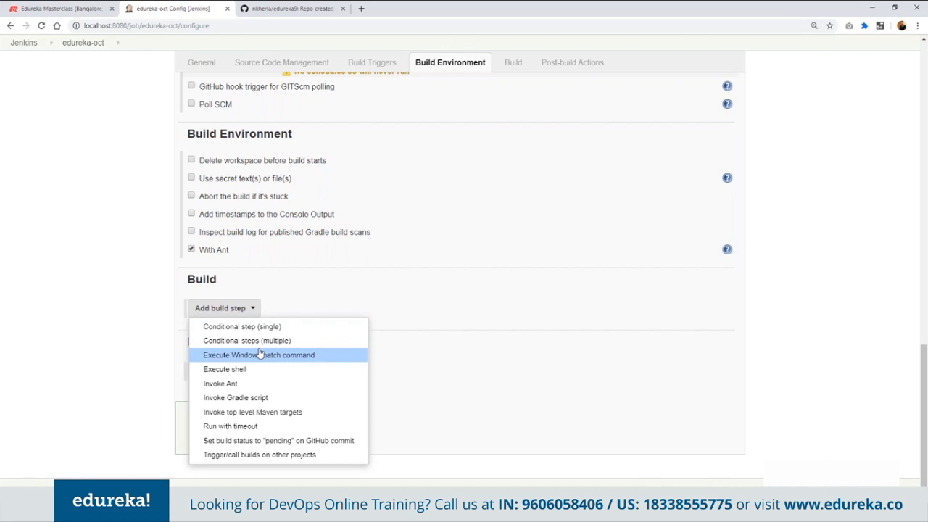
pyautogui.click(278, 397)
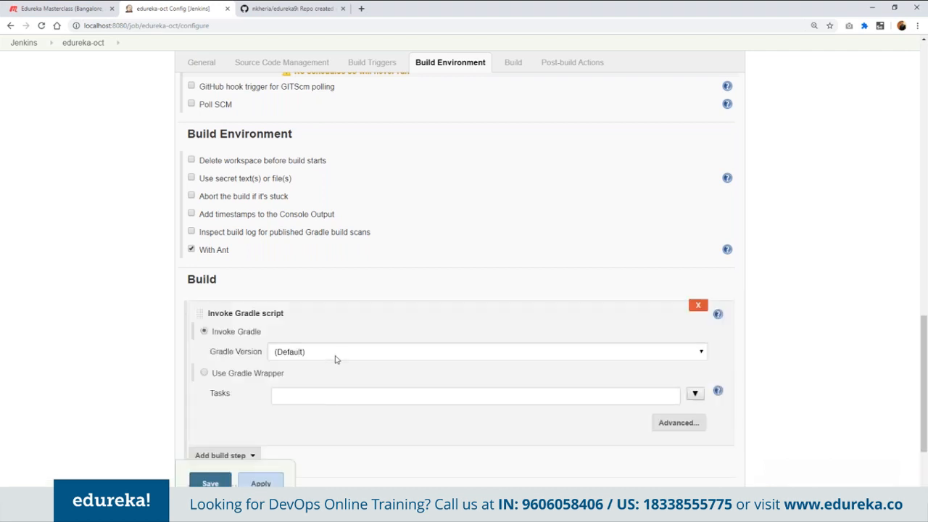
pyautogui.click(334, 357)
pyautogui.click(336, 358)
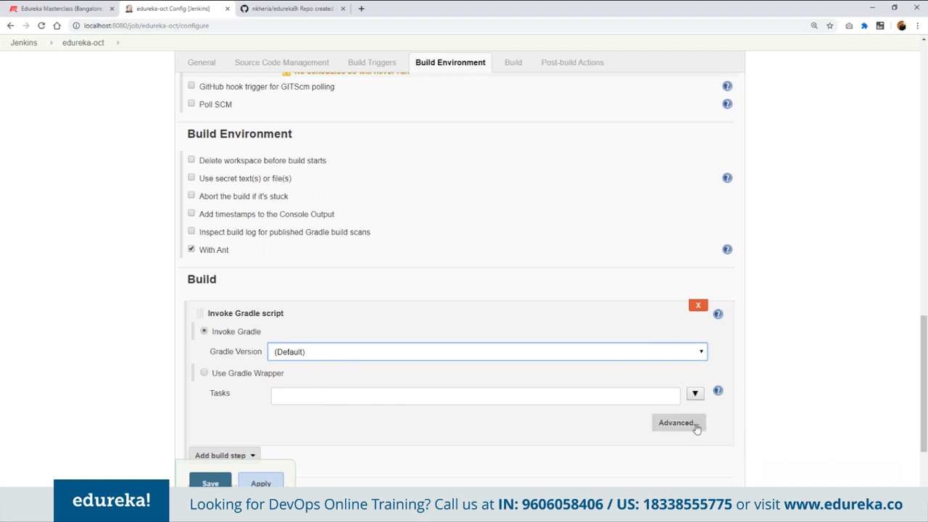
# - Add an Execute shell build step below the Gradle script step
pyautogui.scroll(-2, 584, 436)
pyautogui.click(251, 361)
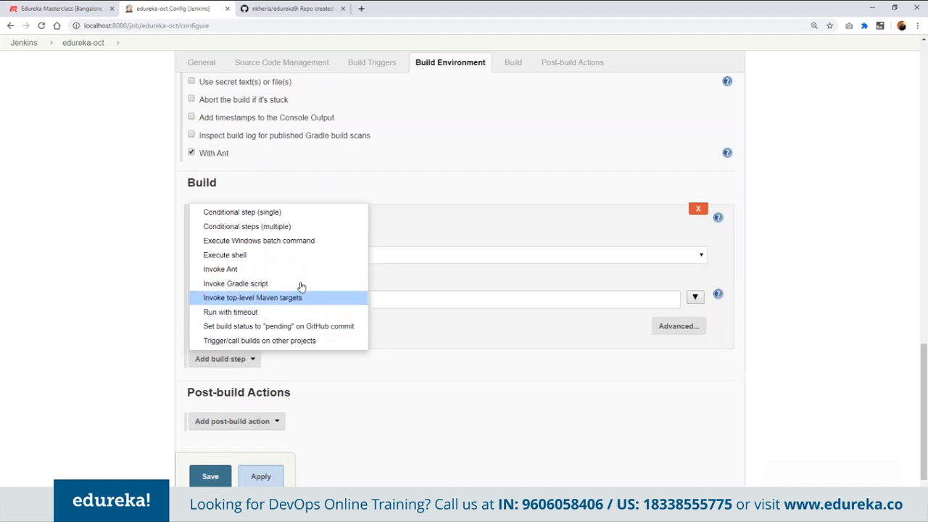
pyautogui.click(301, 257)
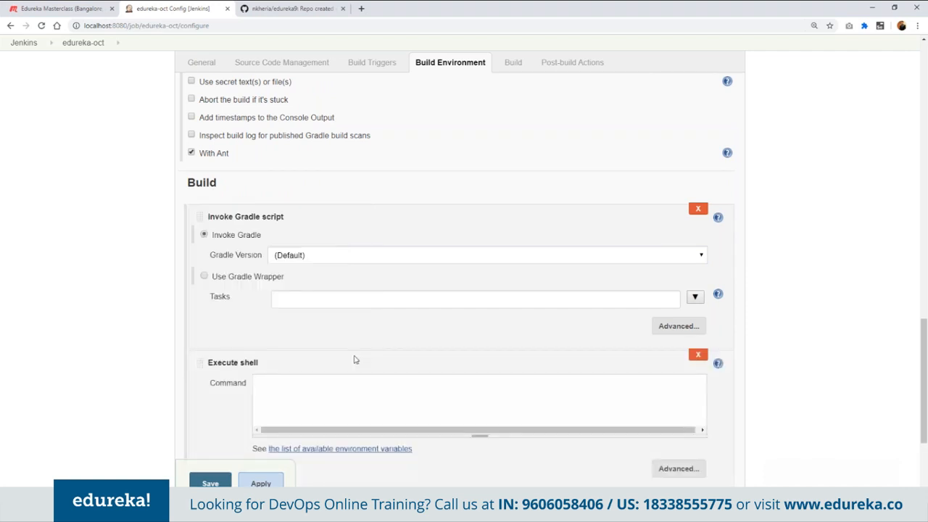
# - Remove the Execute shell and Invoke Gradle script build steps from the edureka-oct job
pyautogui.scroll(-1, 534, 346)
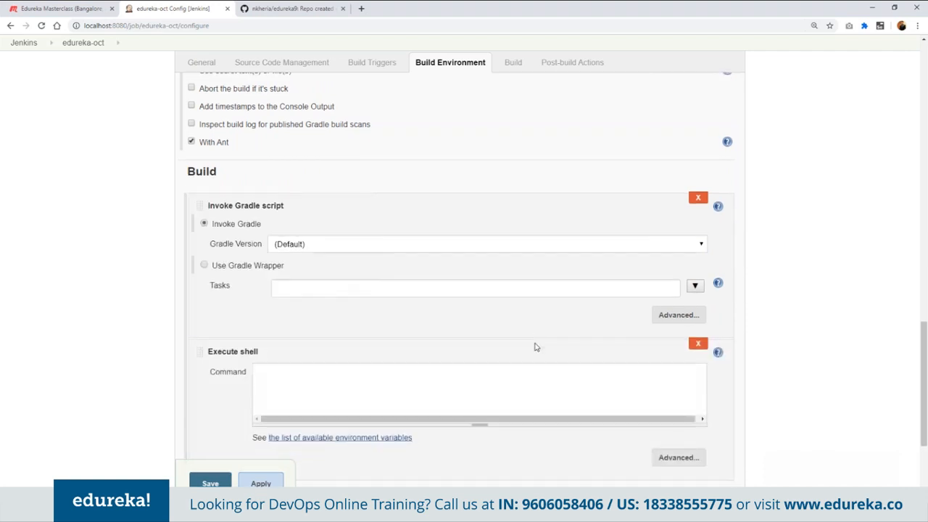
pyautogui.click(697, 306)
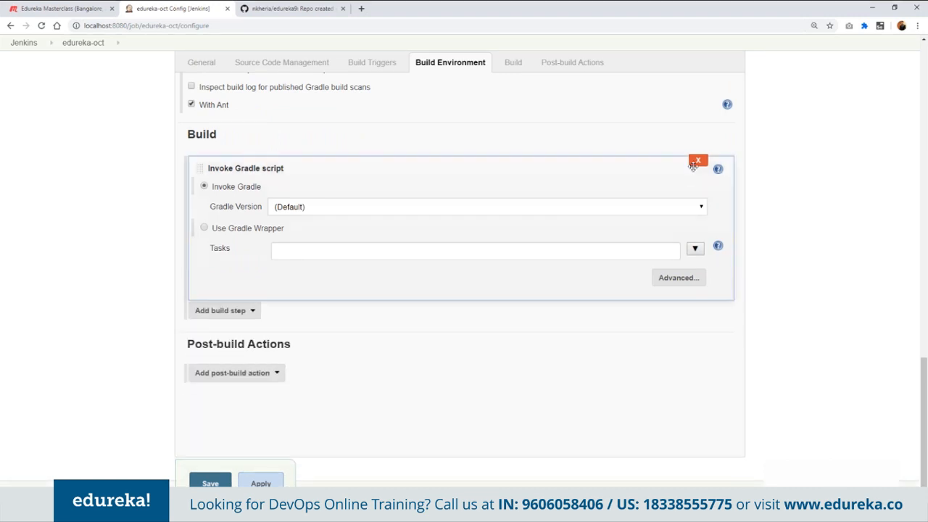
pyautogui.click(696, 163)
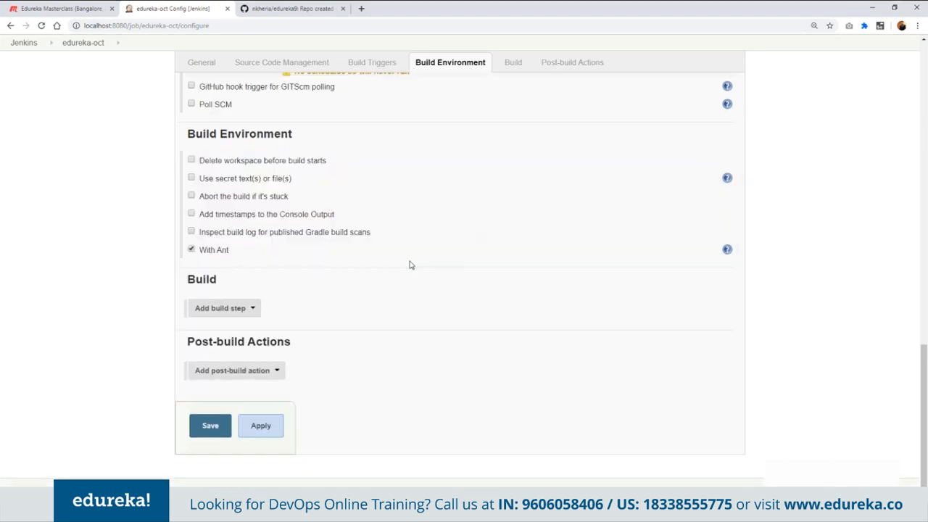
# - Add an E-mail Notification post-build action and enter the recipient's e-mail address
pyautogui.click(269, 371)
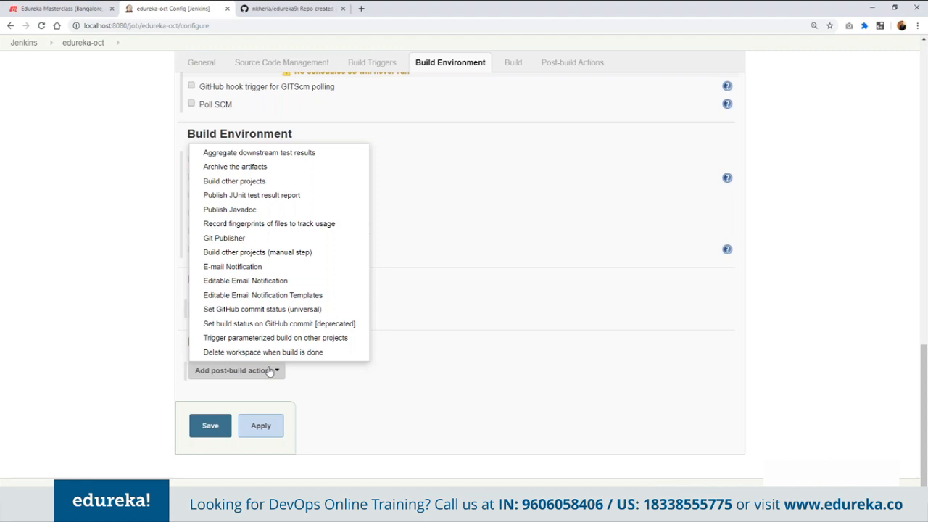
pyautogui.click(249, 271)
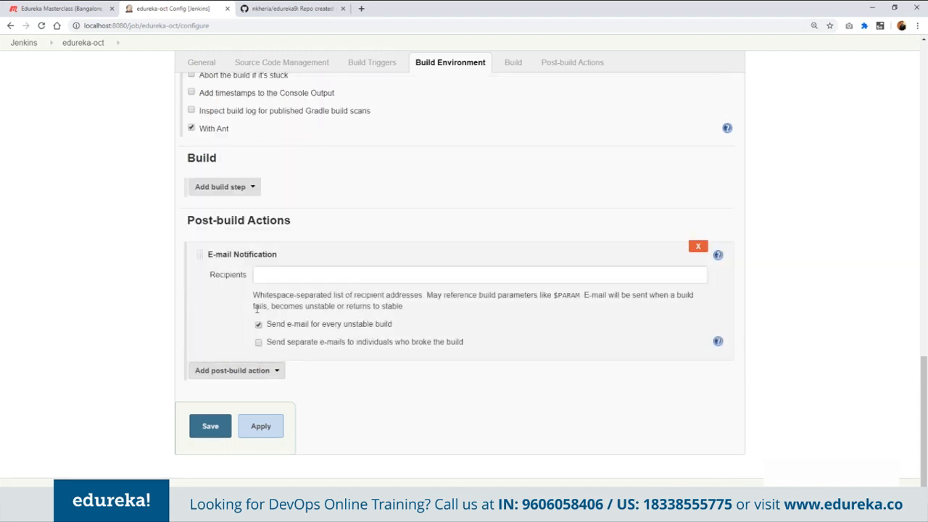
pyautogui.click(338, 278)
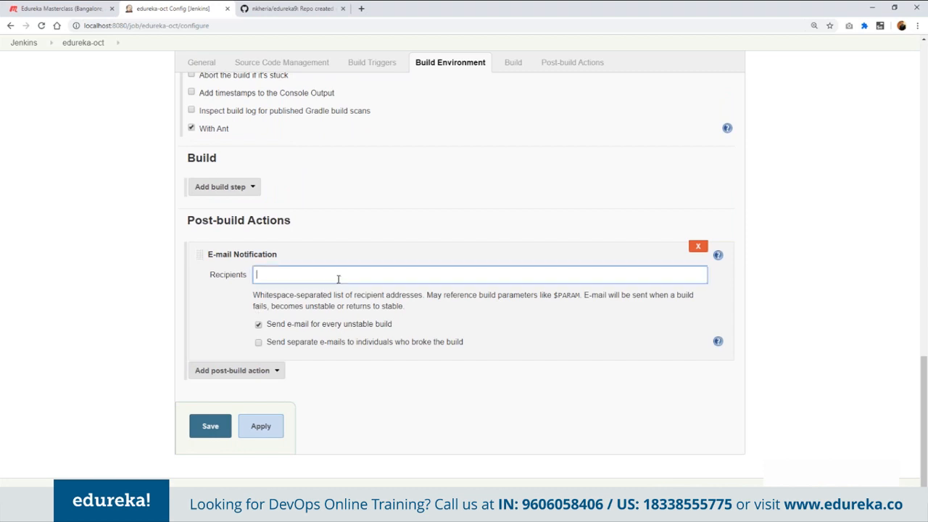
pyautogui.press('Tab')
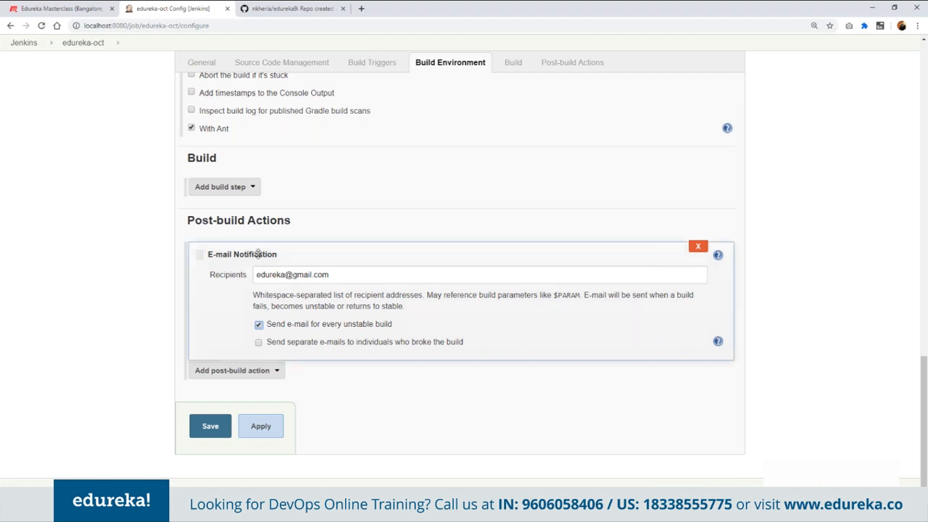
# - Add a Build other projects post-build action with edureka999 as the project to build
pyautogui.click(236, 370)
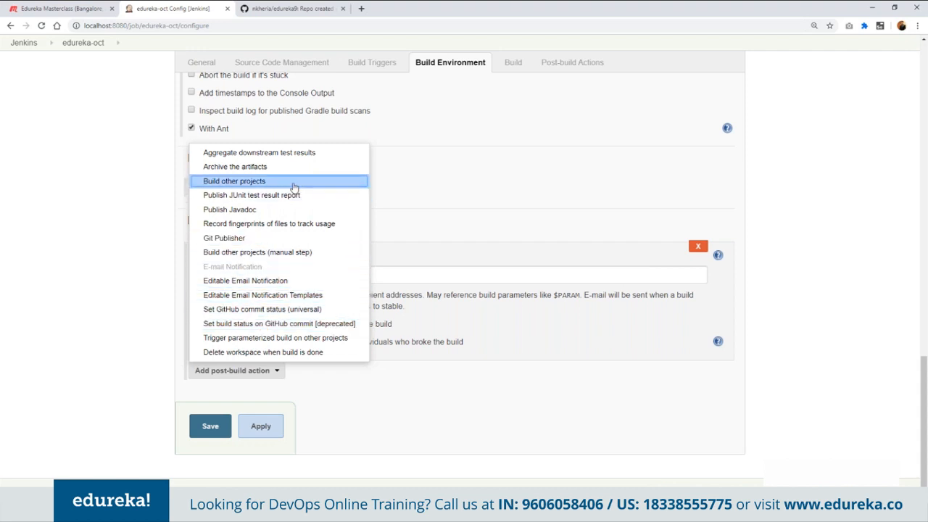
pyautogui.click(293, 181)
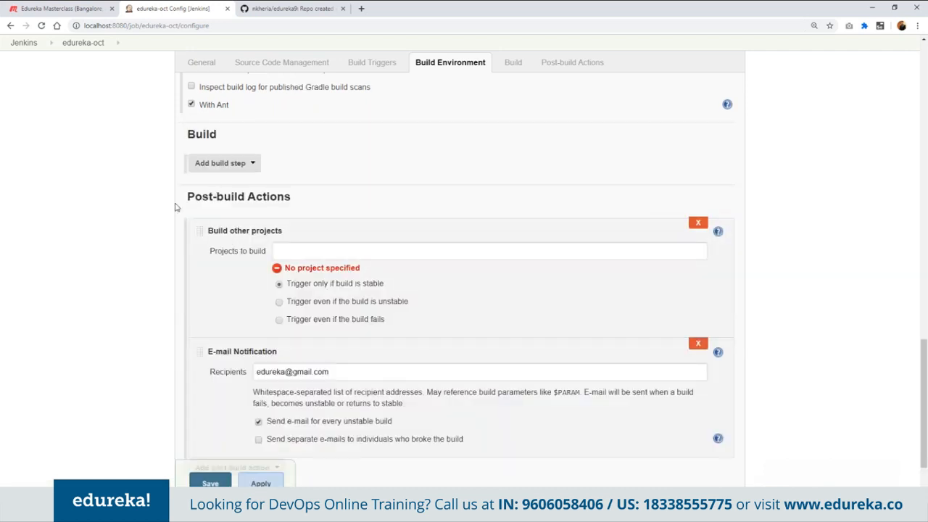
pyautogui.click(352, 252)
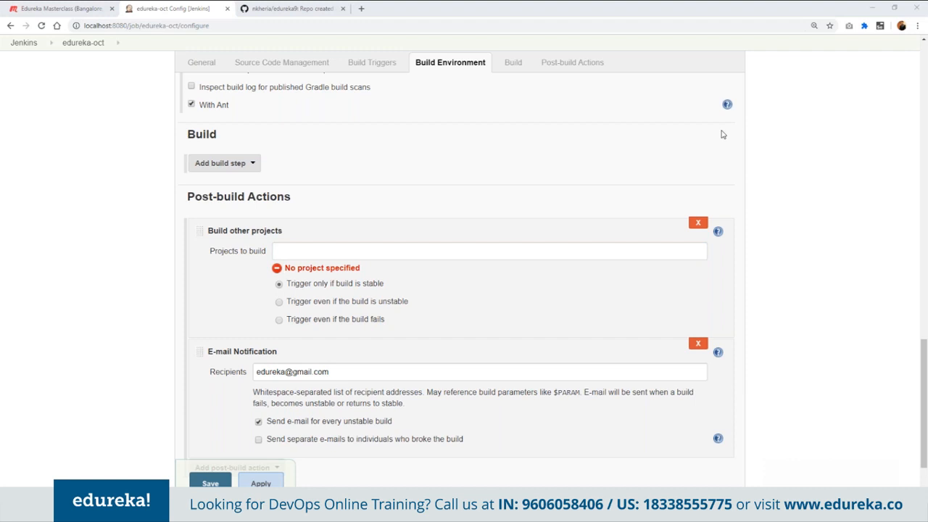
pyautogui.write('edur')
pyautogui.click(375, 249)
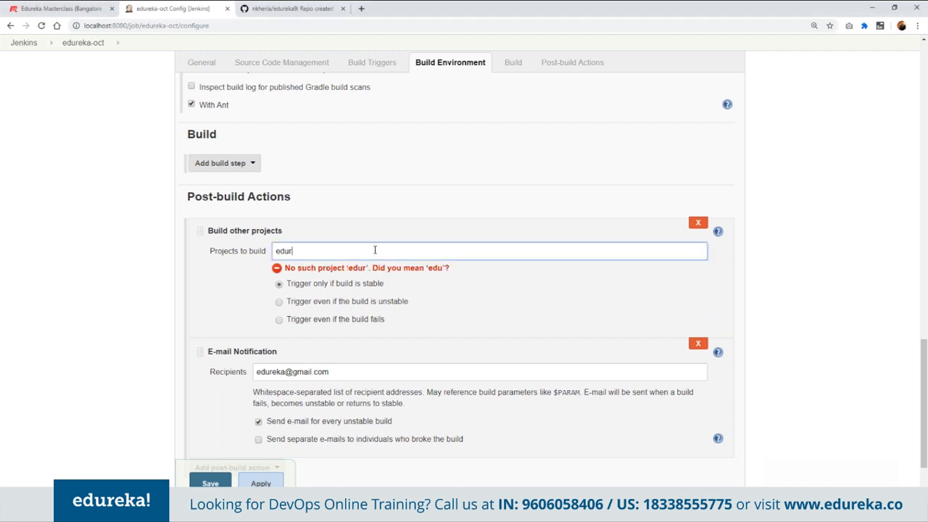
pyautogui.press('BackSpace')
pyautogui.press('BackSpace')
pyautogui.press('BackSpace')
pyautogui.write('edureka')
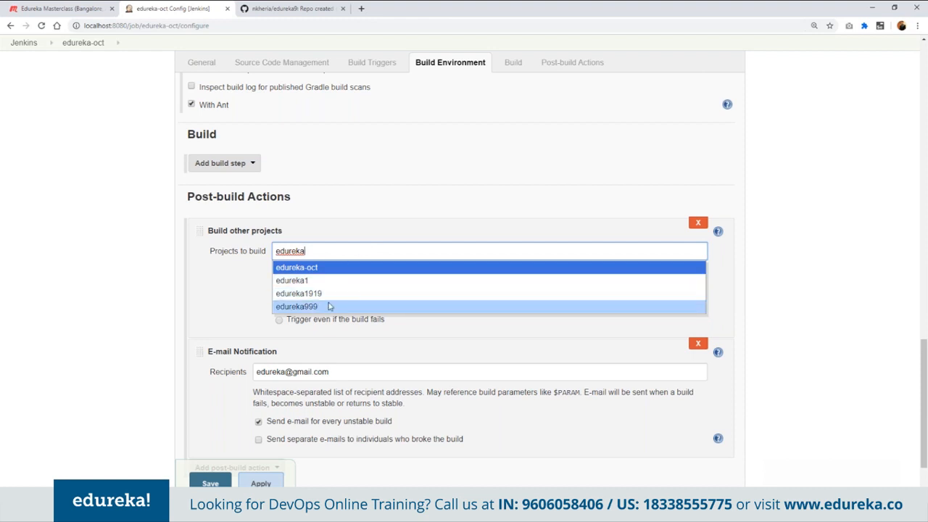
pyautogui.click(328, 306)
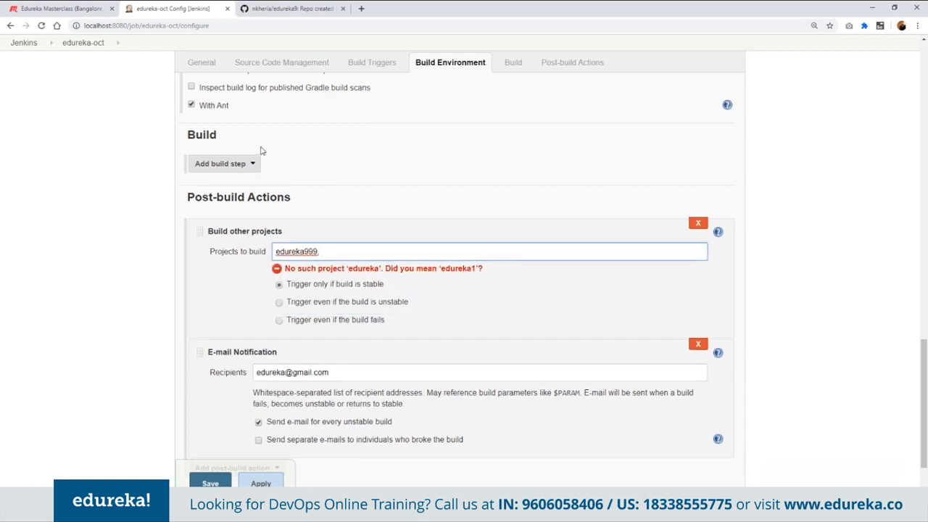
# - Reorder the post-build actions so E-mail Notification comes before Build other projects, and save the job configuration
pyautogui.scroll(6, 261, 151)
pyautogui.scroll(-5, 288, 236)
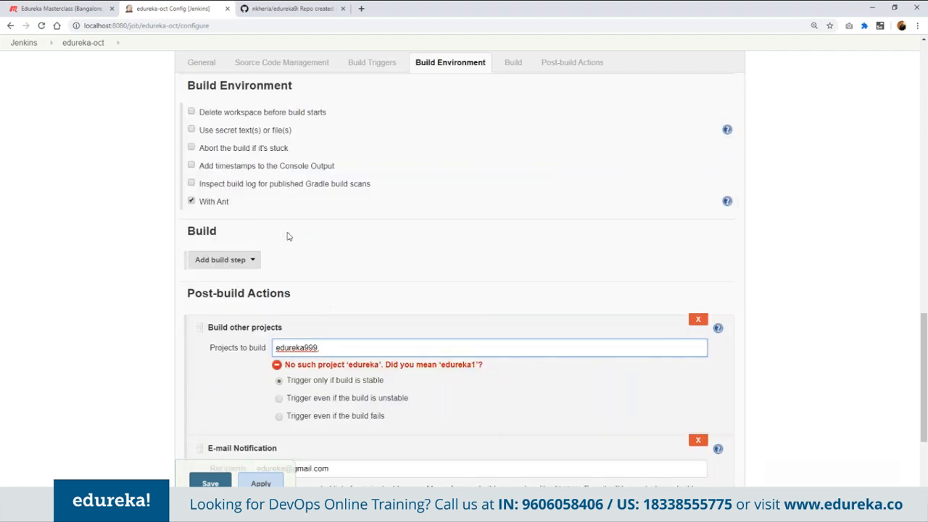
pyautogui.scroll(-2, 287, 237)
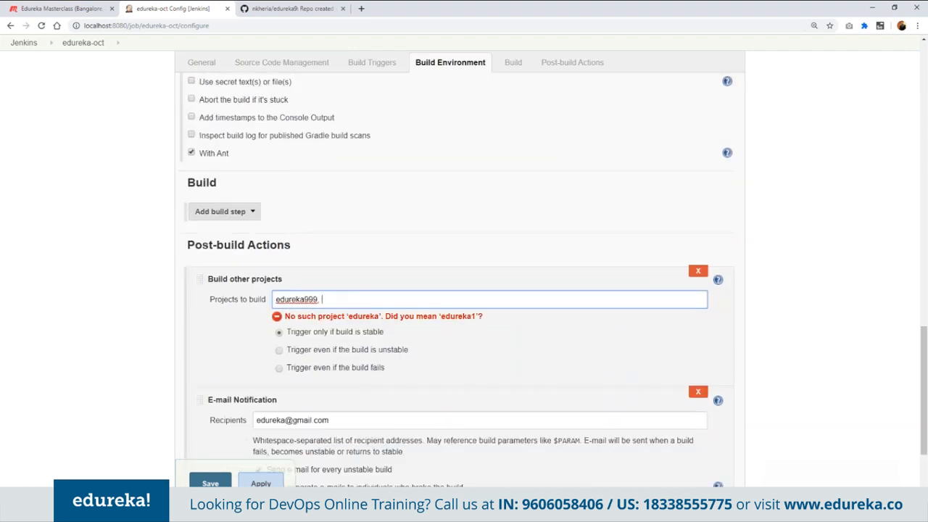
pyautogui.scroll(-3, 347, 289)
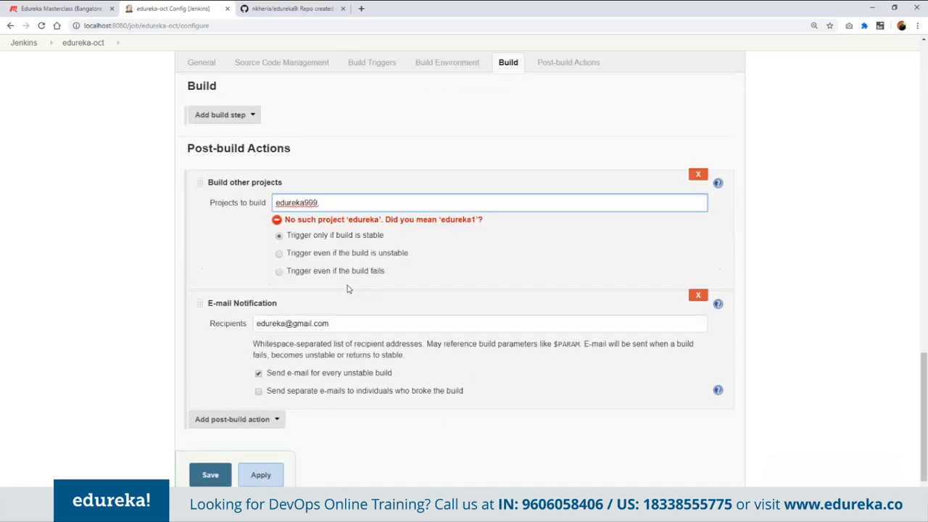
pyautogui.moveTo(200, 305); pyautogui.dragTo(214, 186)
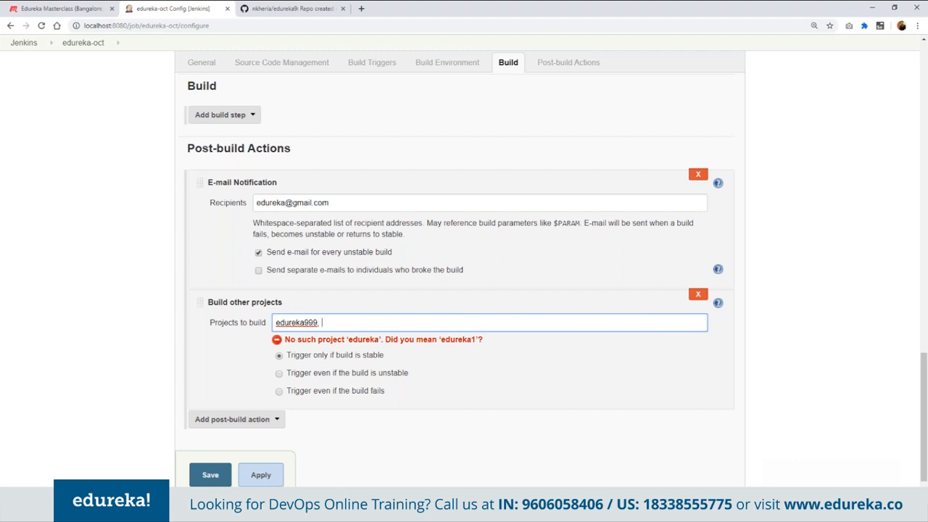
pyautogui.click(211, 475)
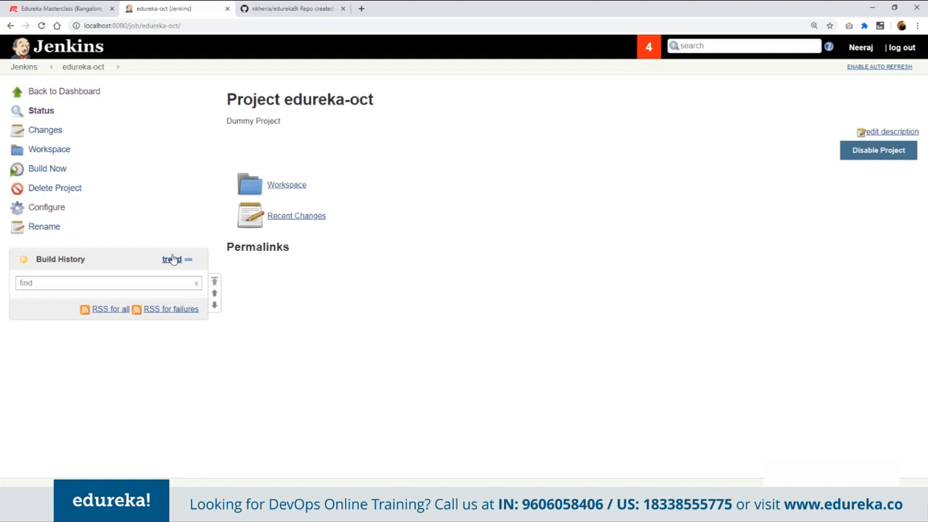
# - Build the edureka-oct project and review the build information, console output and changes of build #2
pyautogui.click(52, 171)
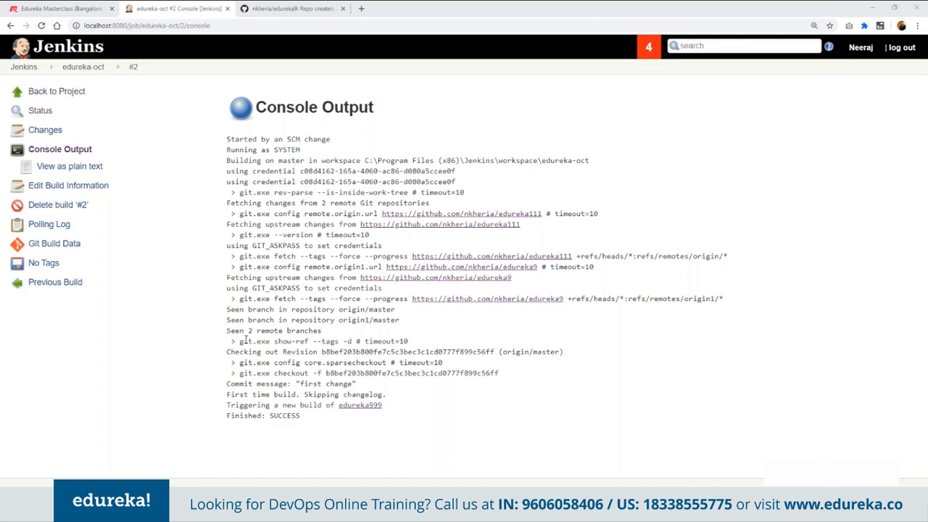
pyautogui.click(76, 192)
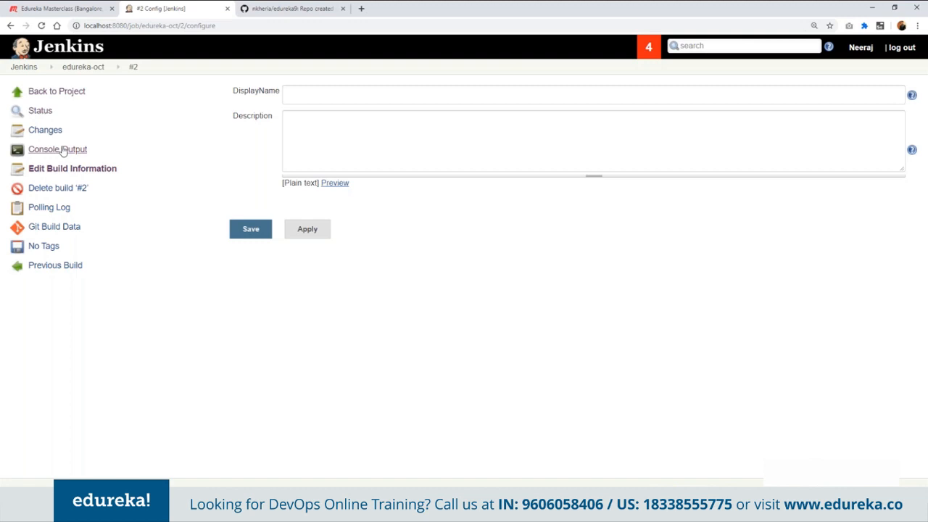
pyautogui.click(57, 150)
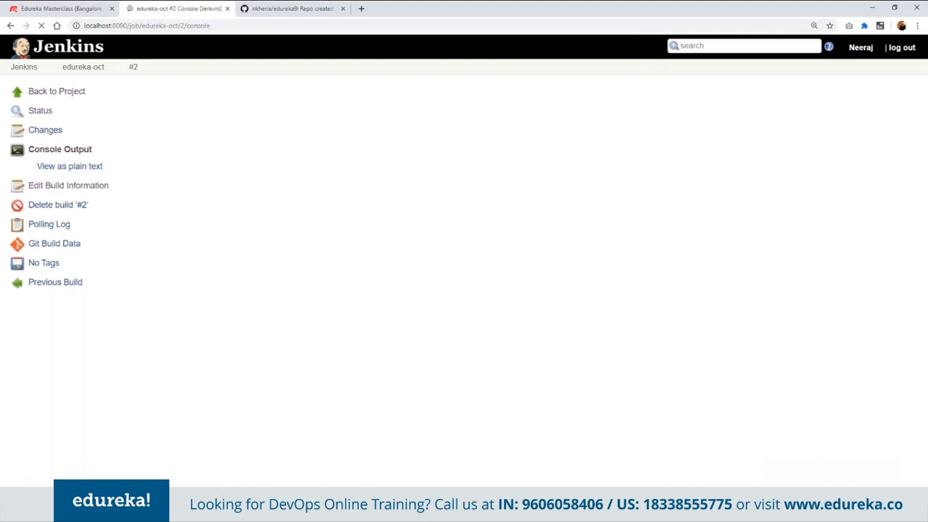
pyautogui.click(45, 129)
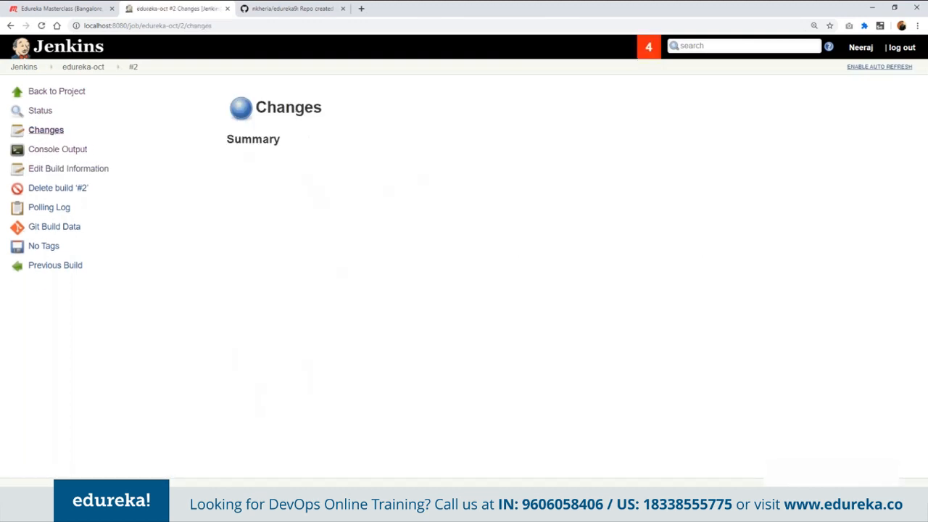
pyautogui.click(64, 93)
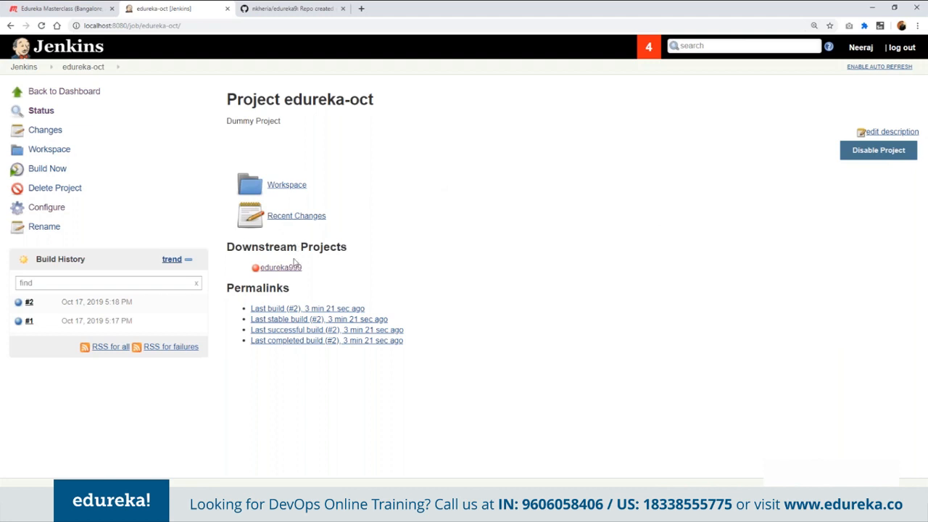
# - Inspect the downstream project edureka999 and its build history, and return to the edureka-oct project page
pyautogui.moveTo(286, 274)
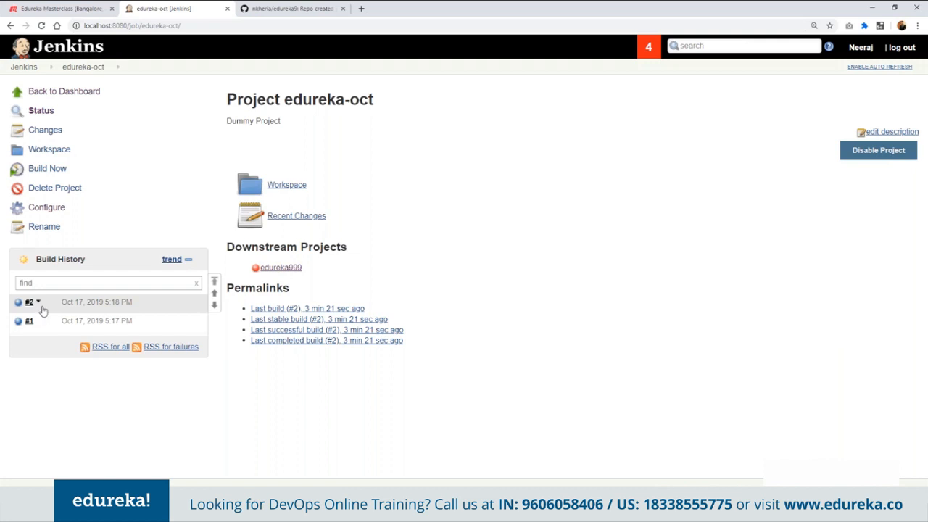
pyautogui.moveTo(311, 265)
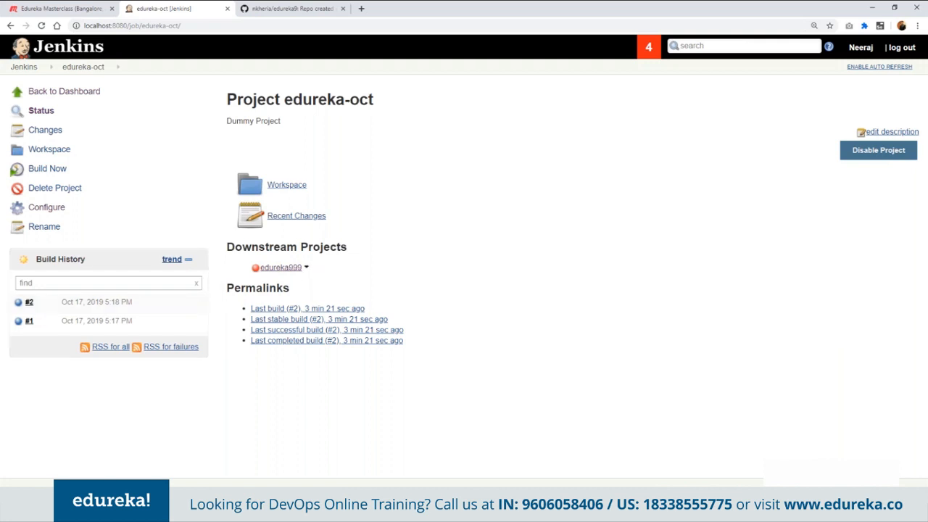
pyautogui.click(281, 267)
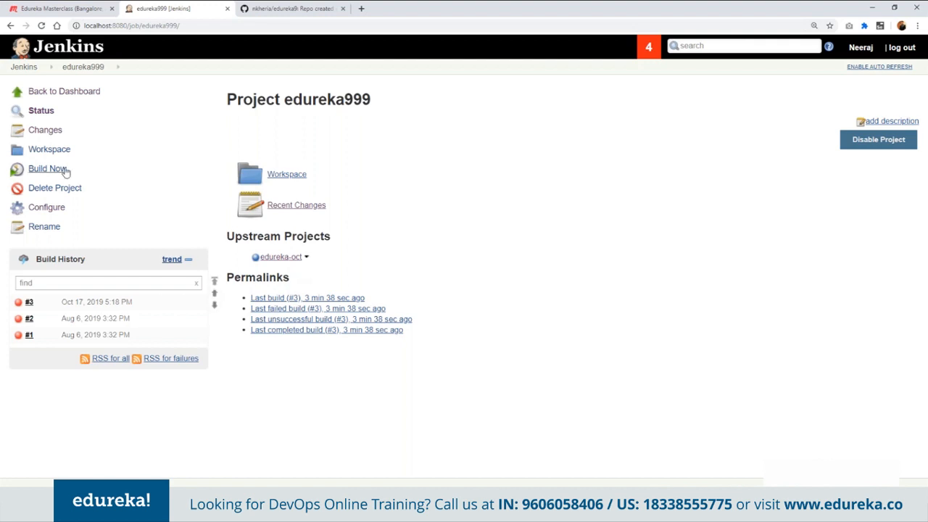
pyautogui.click(10, 26)
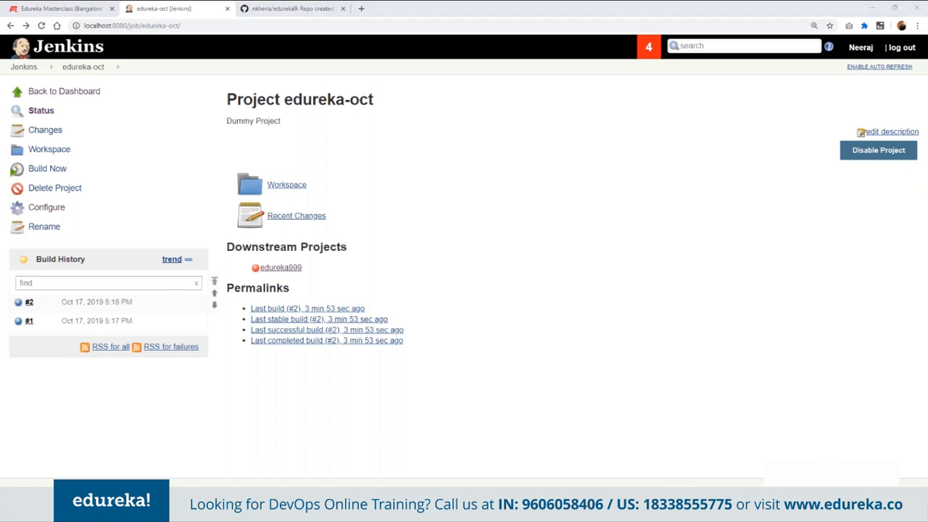
# - Create a new Pipeline item named oct-pipeline from the dashboard
pyautogui.click(65, 92)
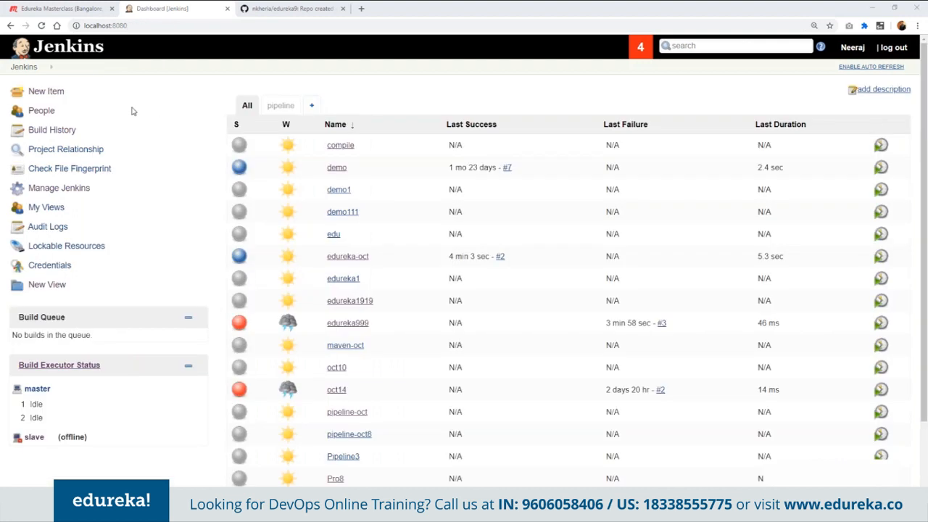
pyautogui.click(51, 93)
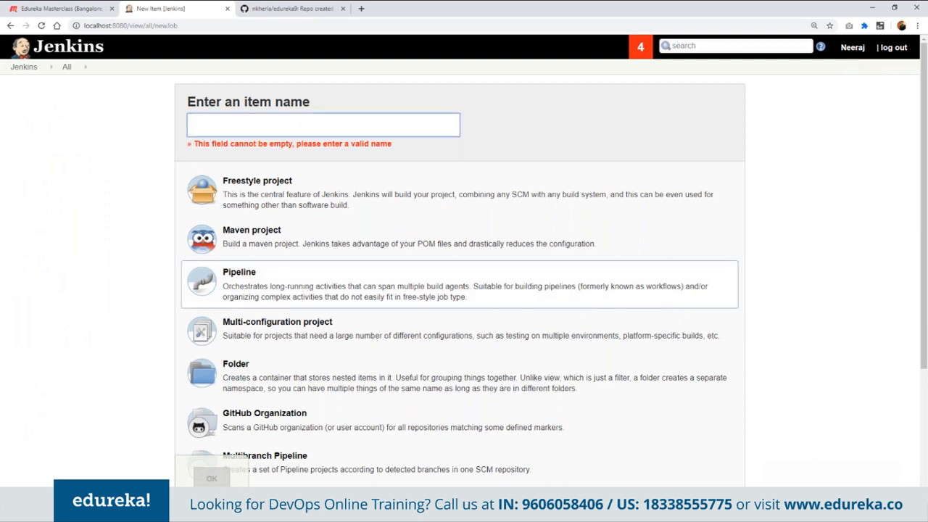
pyautogui.click(244, 127)
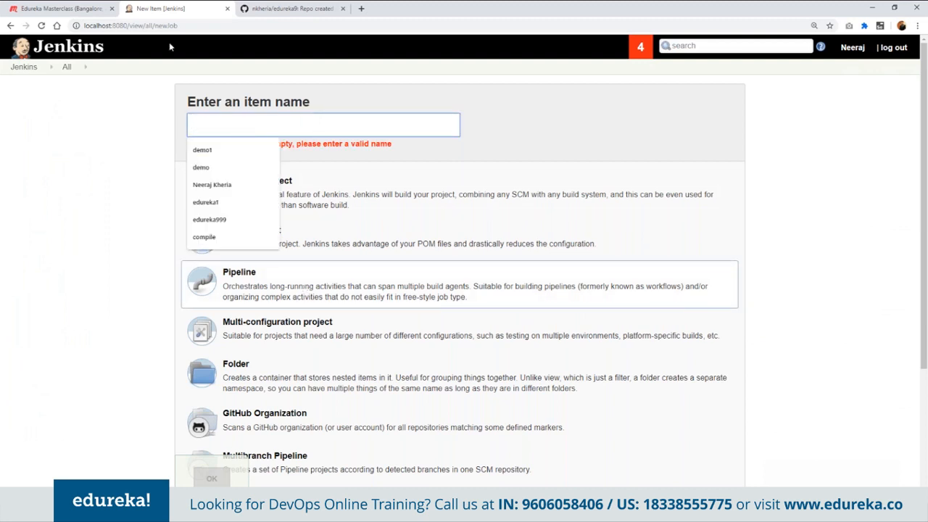
pyautogui.write('oct-pipeline')
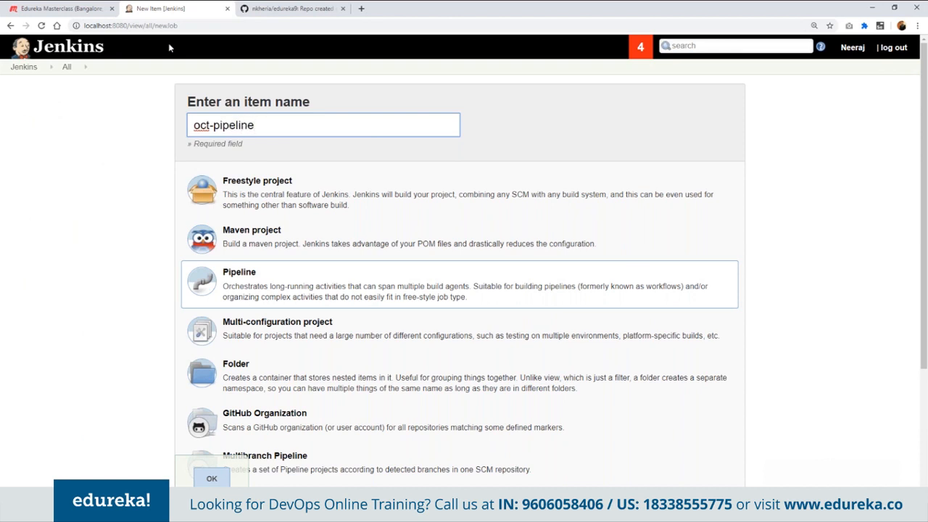
pyautogui.hotkey('alt', 'Tab')
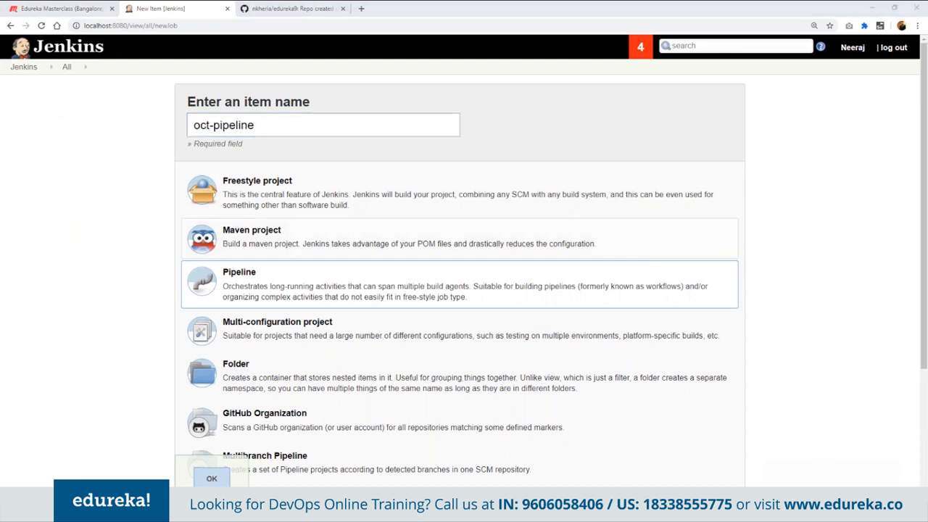
pyautogui.scroll(-3, 179, 435)
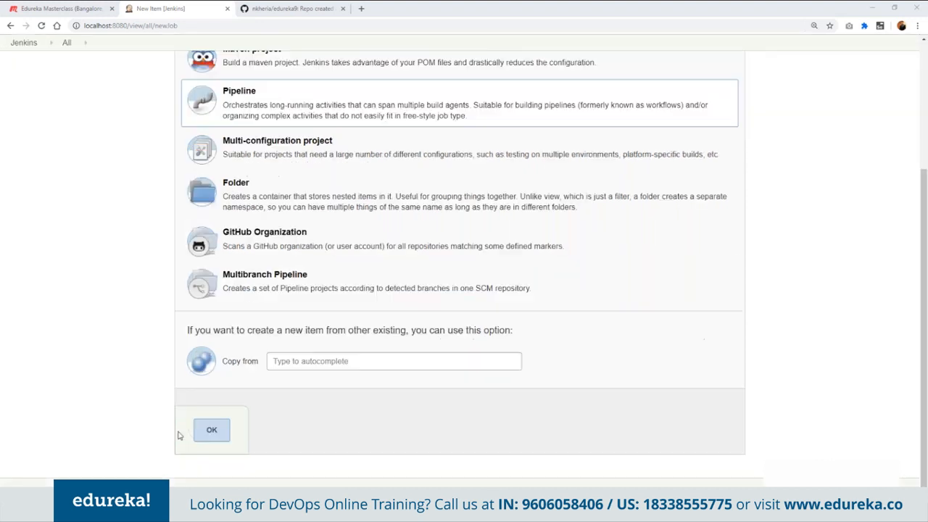
pyautogui.click(212, 430)
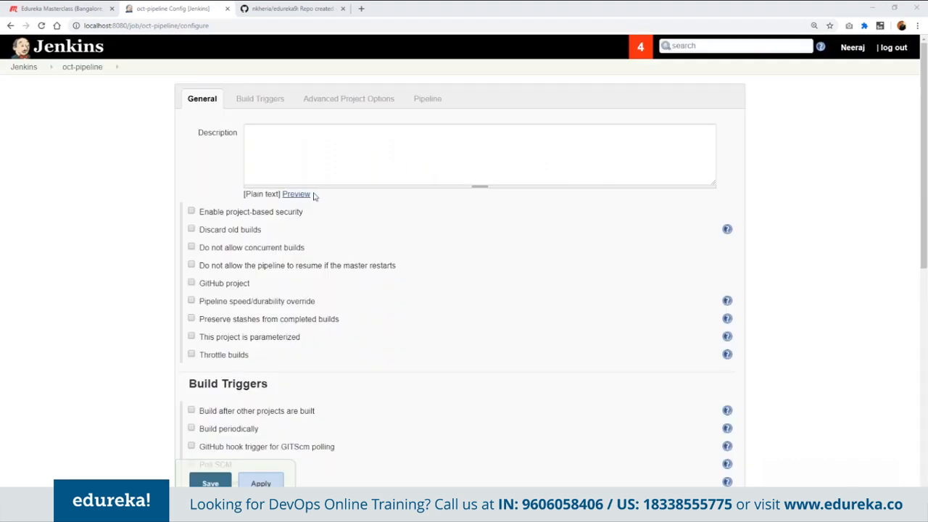
pyautogui.click(274, 145)
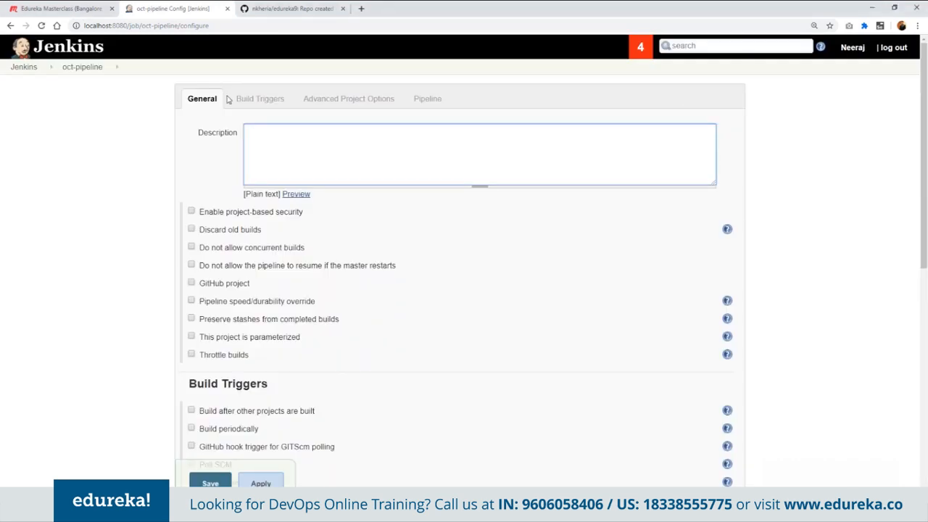
# - Enter "Pipeline For Dummy Project" as the description of the oct-pipeline job
pyautogui.write('Pipeline for Dummy Project')
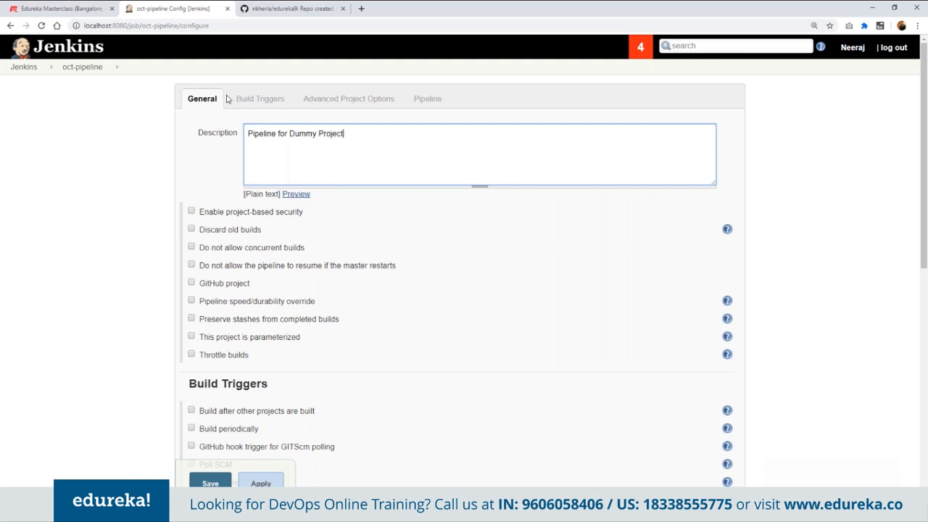
pyautogui.press('Tab')
pyautogui.scroll(-1, 227, 98)
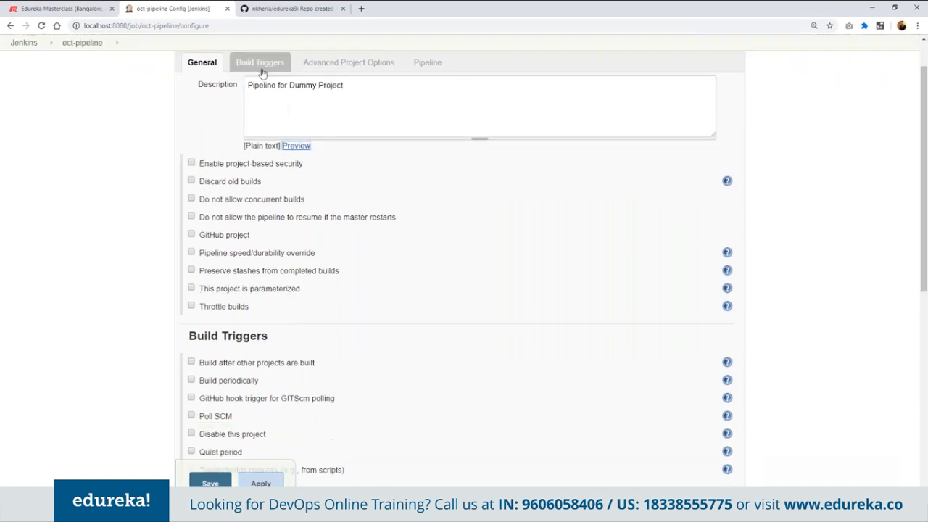
pyautogui.click(282, 85)
pyautogui.press('BackSpace')
pyautogui.write('F')
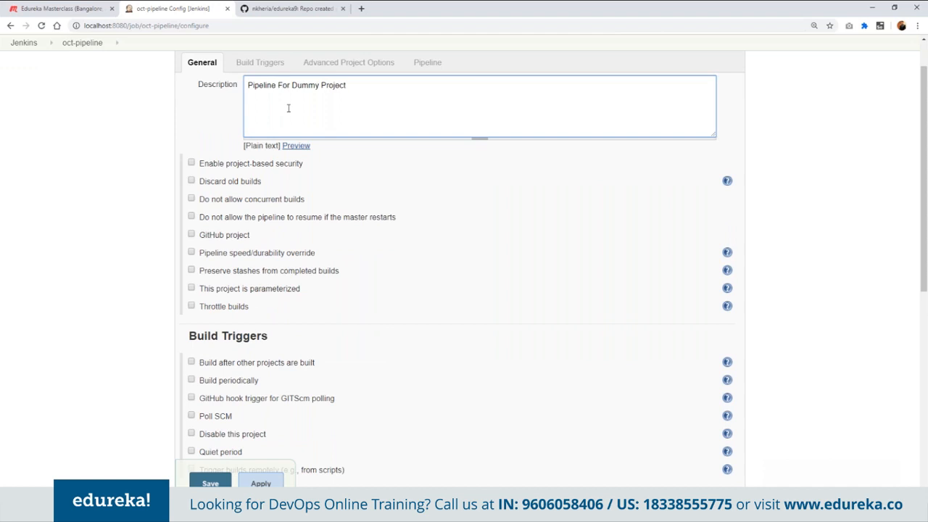
# - Load the GitHub + Maven sample into the Pipeline script of the job
pyautogui.scroll(-1, 287, 108)
pyautogui.scroll(-1, 288, 108)
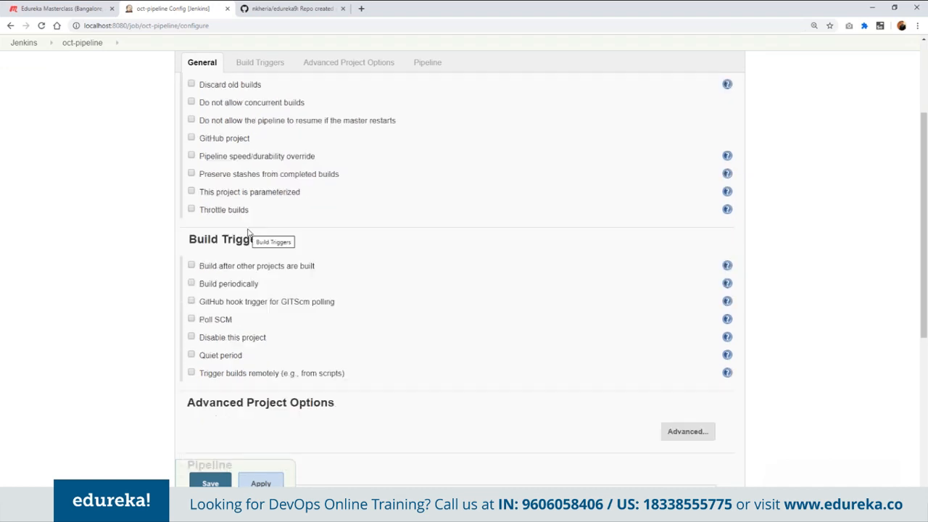
pyautogui.scroll(-1, 235, 240)
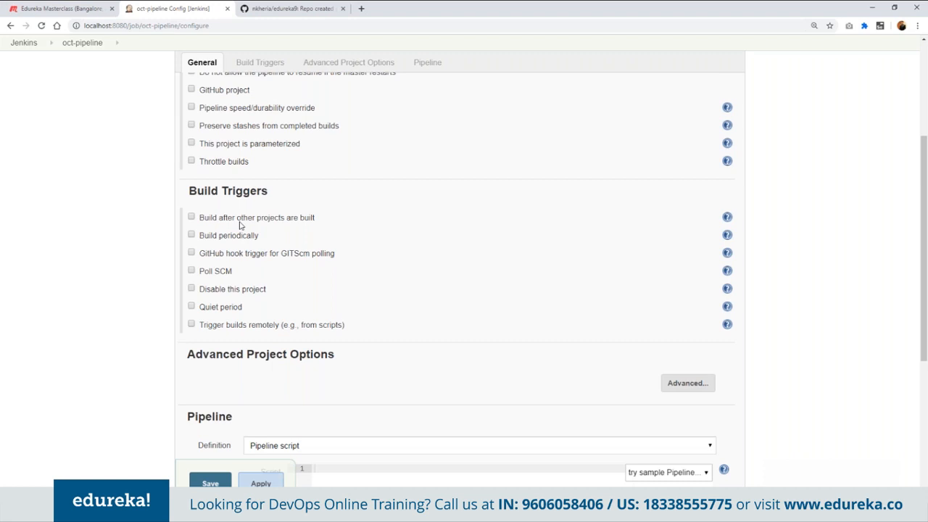
pyautogui.scroll(-2, 240, 225)
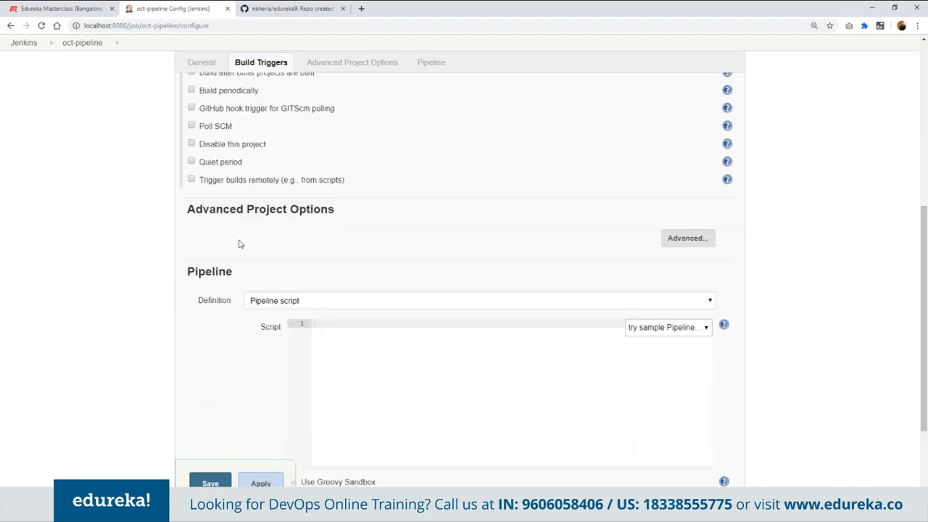
pyautogui.scroll(-1, 240, 244)
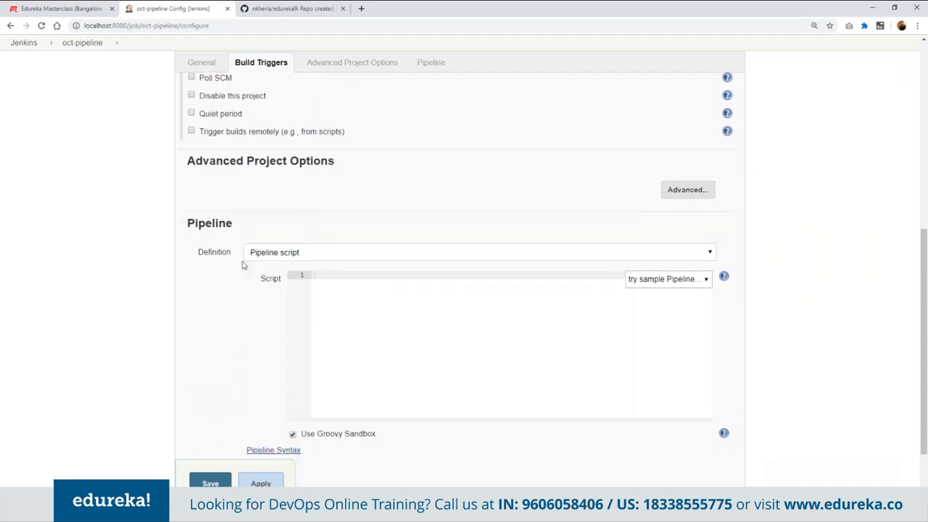
pyautogui.click(364, 317)
pyautogui.scroll(-1, 364, 317)
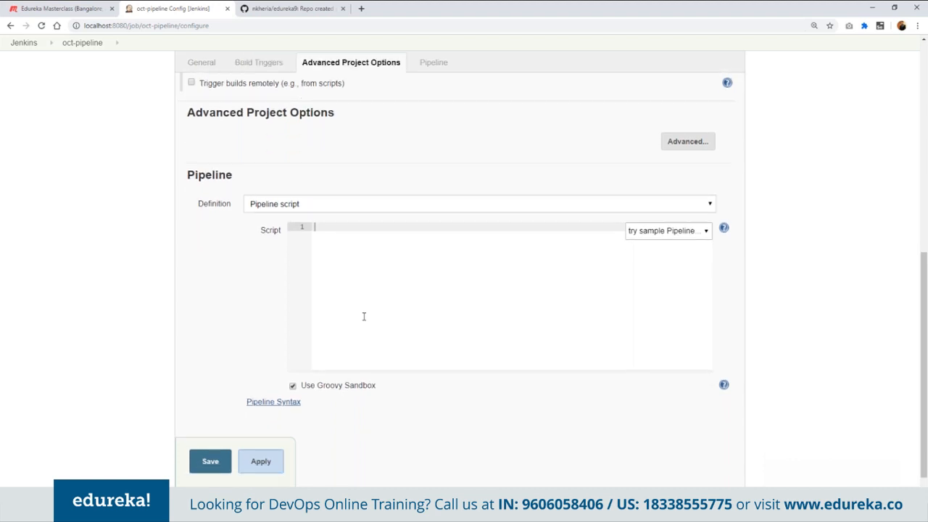
pyautogui.click(917, 88)
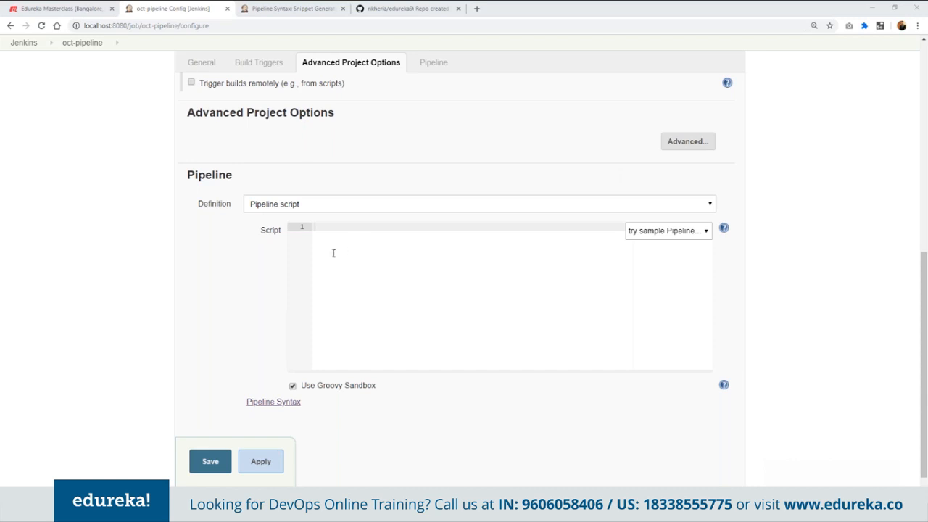
pyautogui.click(681, 232)
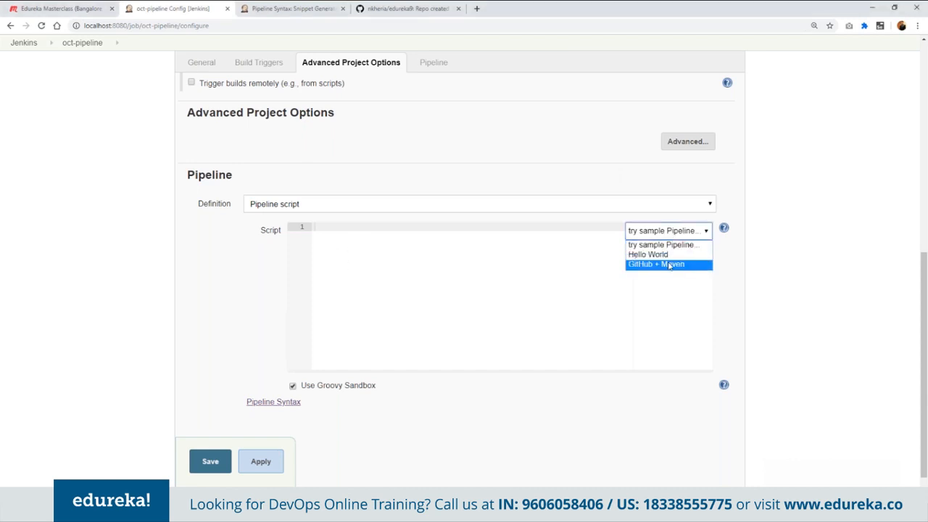
pyautogui.click(670, 264)
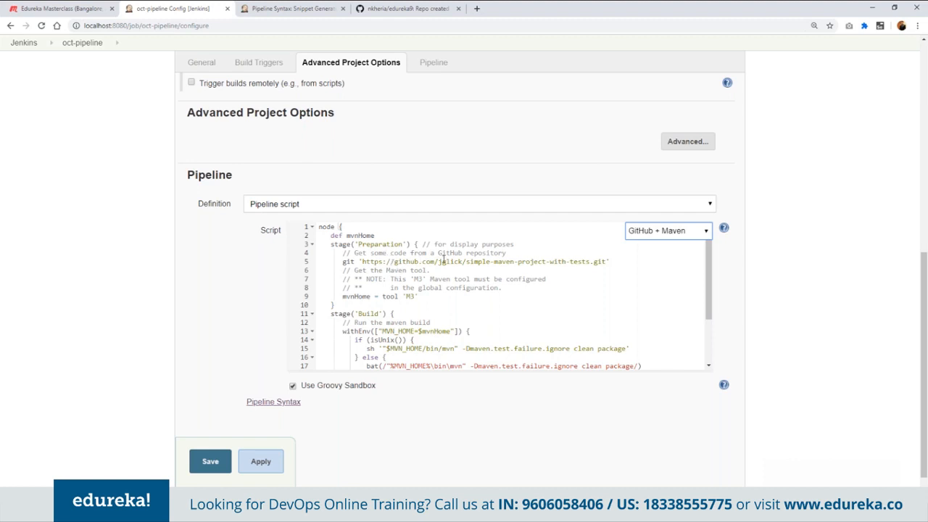
# - Replace the sample git URL in the script's Preparation stage with the URL of the edureka111 GitHub repository
pyautogui.hotkey('ctrl', '+')
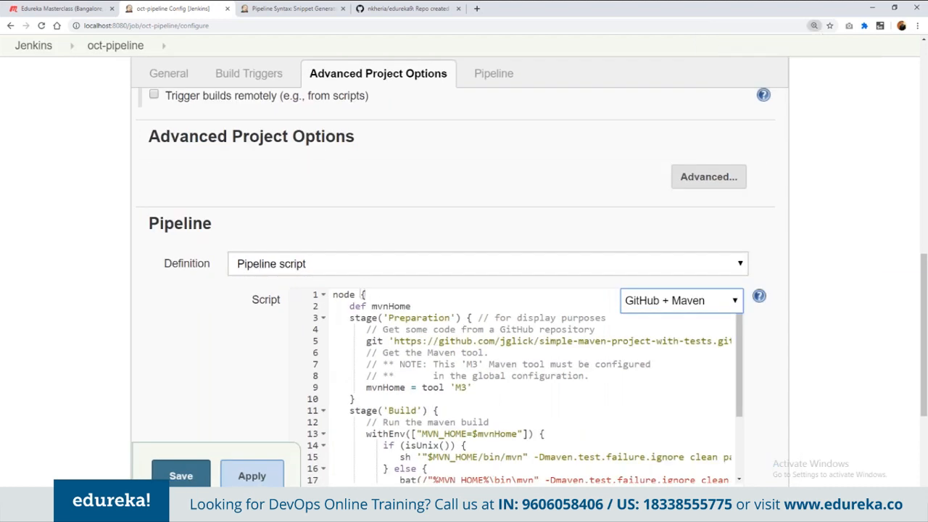
pyautogui.scroll(-1, 442, 447)
pyautogui.moveTo(443, 443)
pyautogui.mouseDown()
pyautogui.moveTo(487, 445)
pyautogui.moveTo(454, 442)
pyautogui.mouseUp()
pyautogui.hotkey('ctrl', '-')
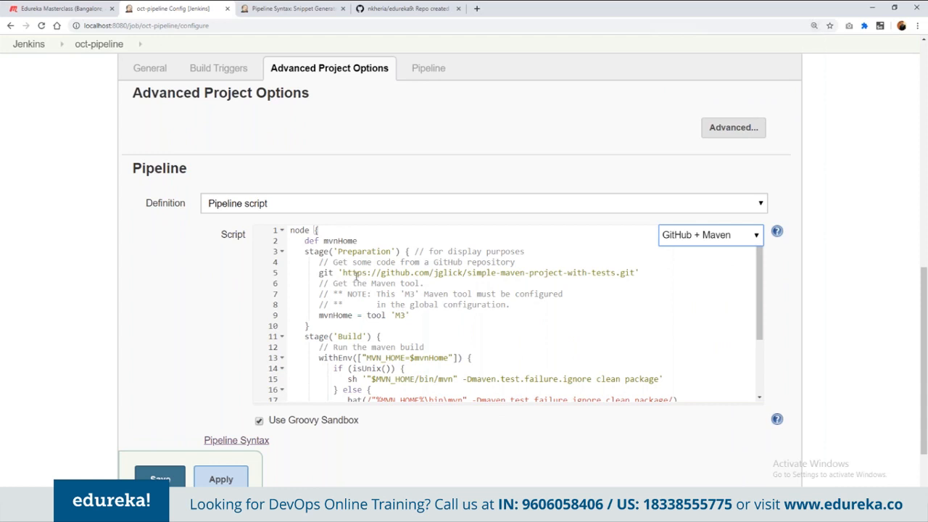
pyautogui.moveTo(343, 274); pyautogui.dragTo(635, 275)
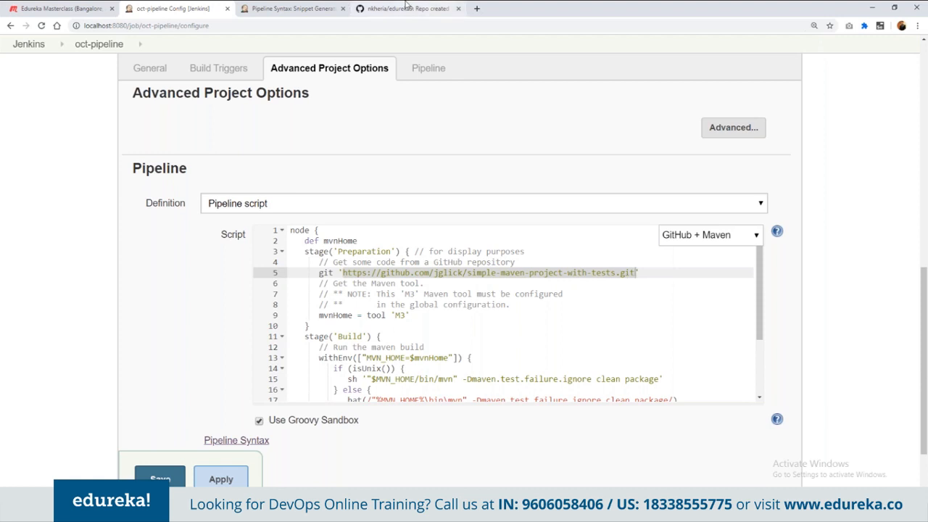
pyautogui.click(406, 7)
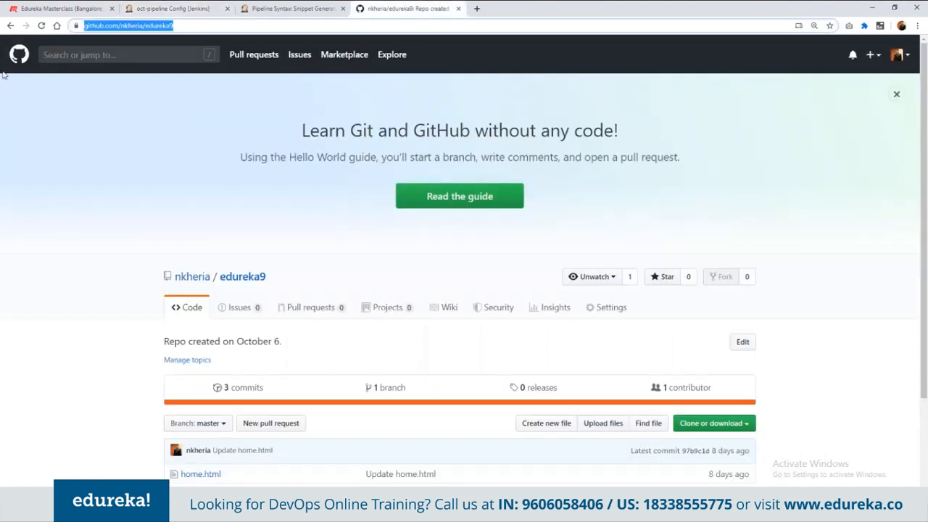
pyautogui.click(10, 25)
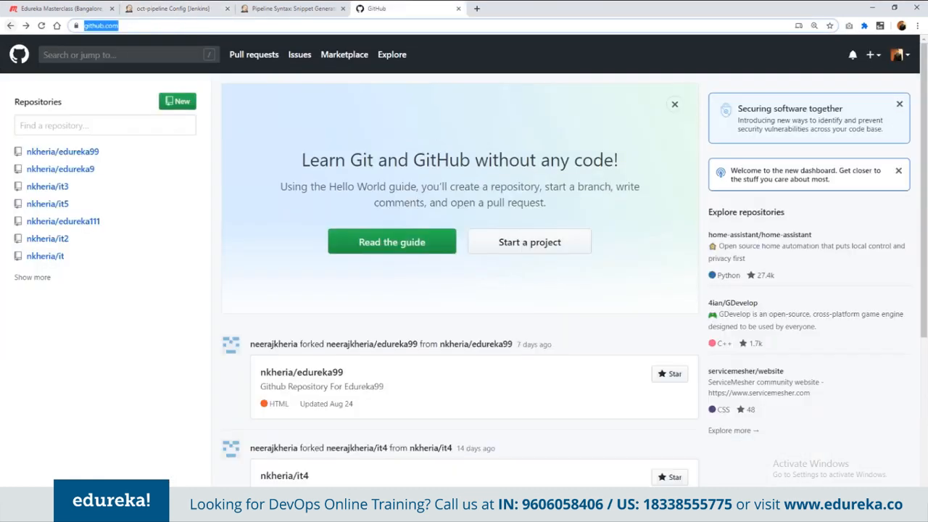
pyautogui.click(75, 223)
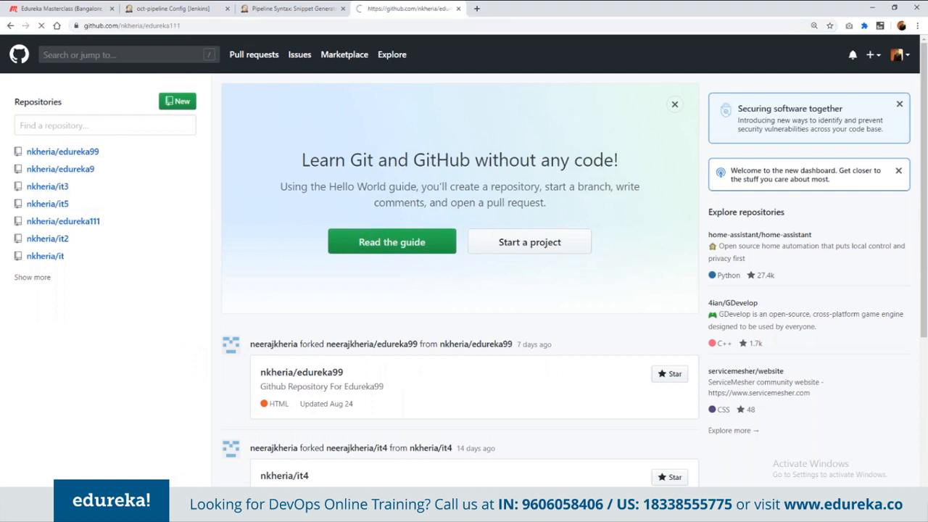
pyautogui.click(170, 8)
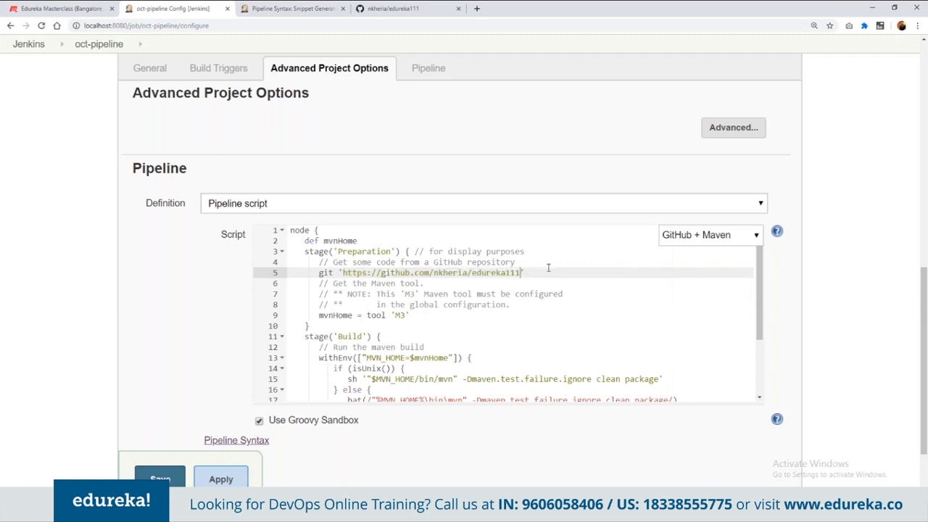
# - Review the script's Build and Results stages, save the configuration, and start building oct-pipeline
pyautogui.scroll(-2, 549, 268)
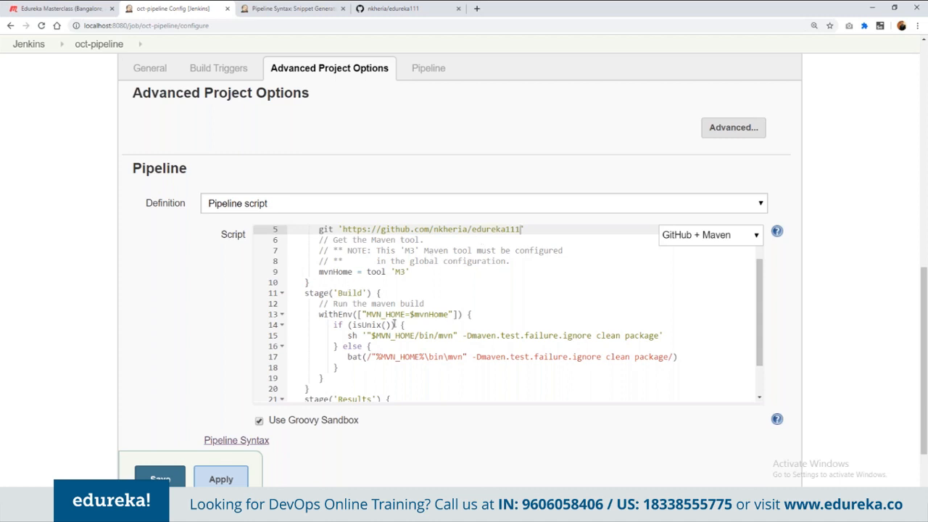
pyautogui.scroll(-1, 394, 324)
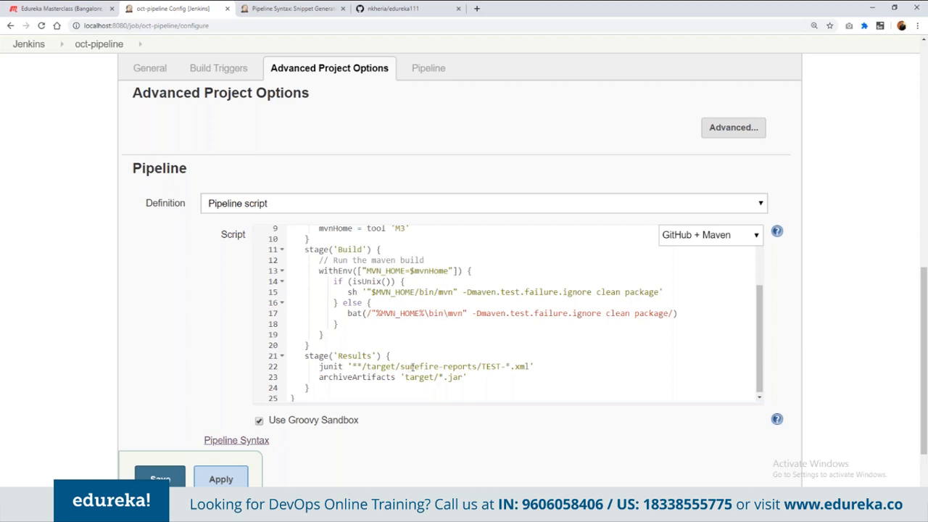
pyautogui.scroll(-1, 413, 370)
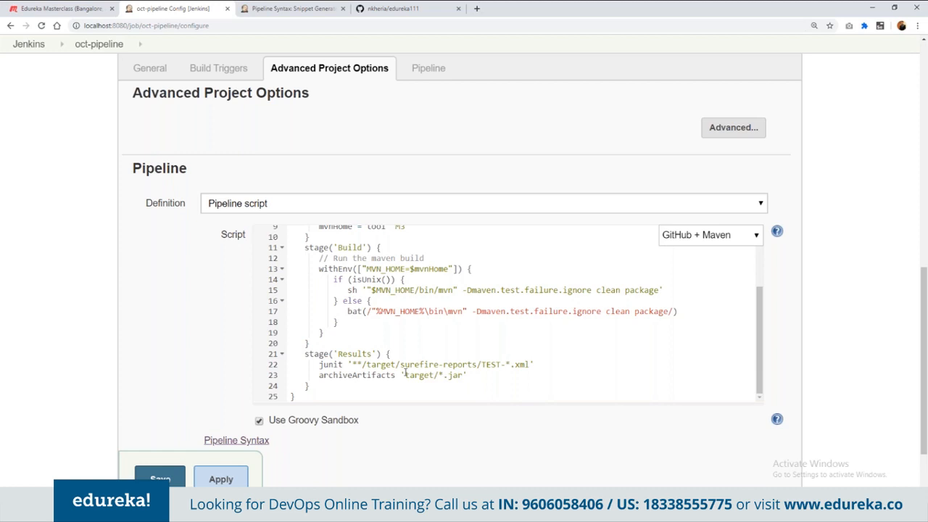
pyautogui.scroll(-2, 925, 149)
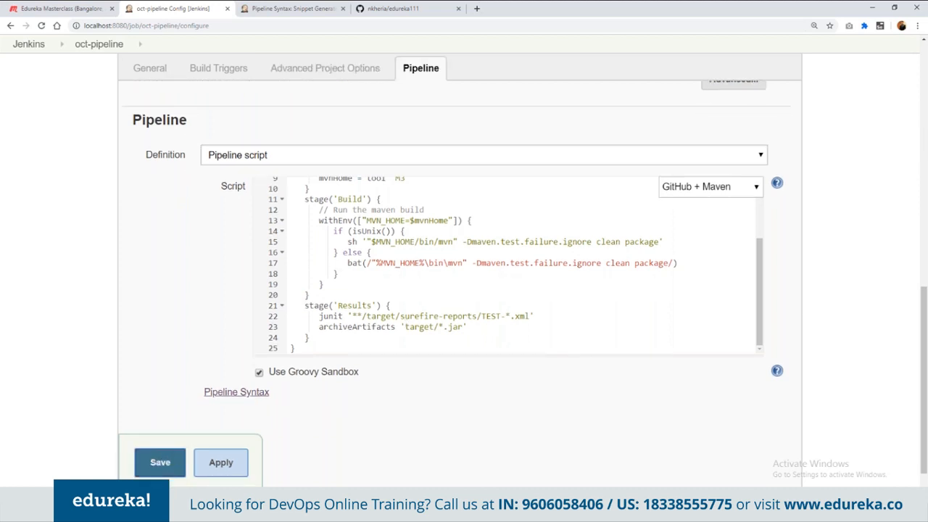
pyautogui.click(160, 463)
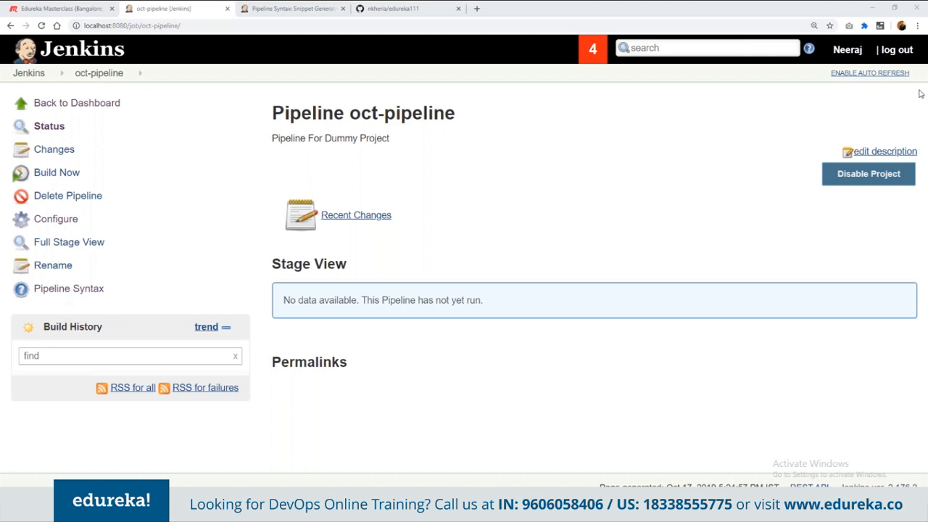
pyautogui.doubleClick(47, 176)
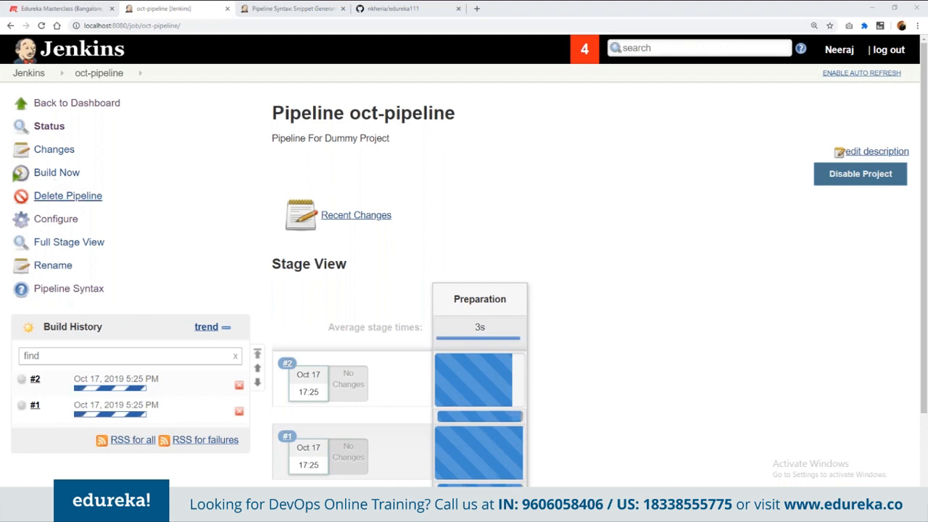
# - Check the repository URL in the reopened oct-pipeline script against the edureka111 repository page on GitHub
pyautogui.scroll(-2, 500, 319)
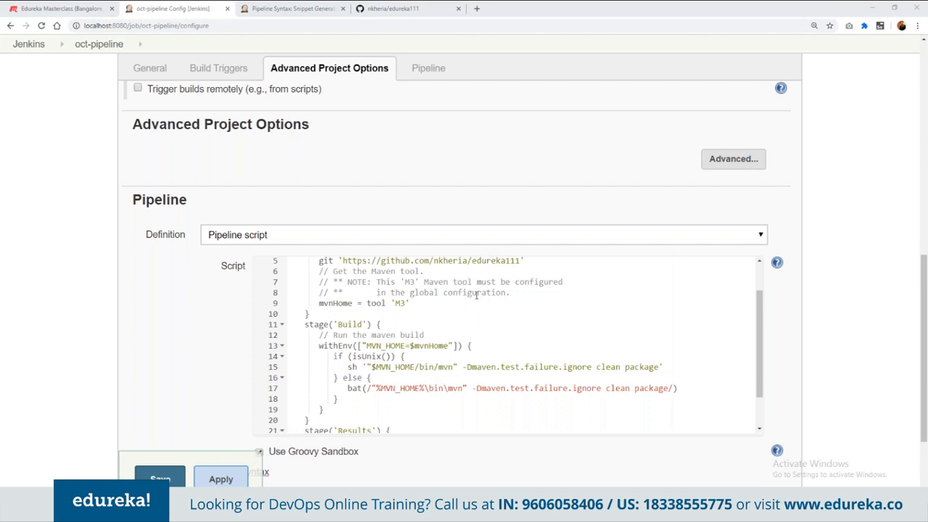
pyautogui.click(403, 8)
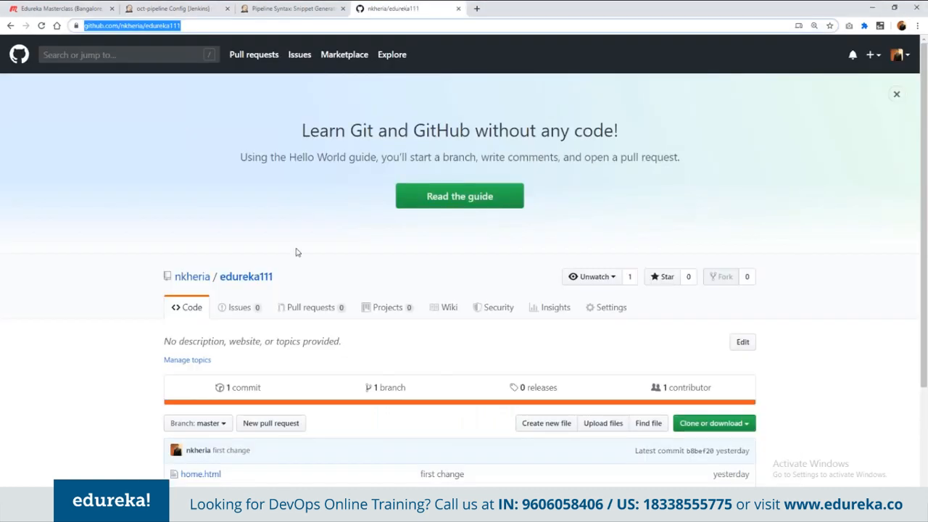
pyautogui.hotkey('ctrl', '2')
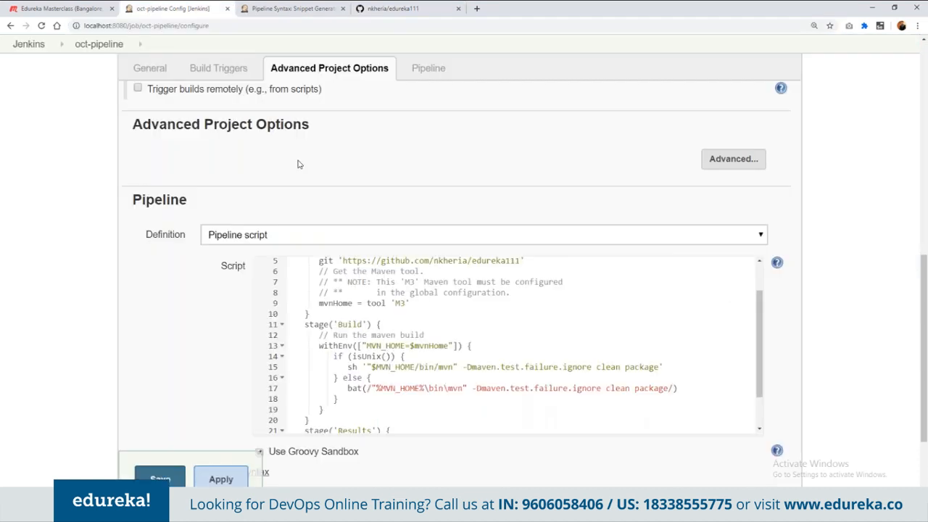